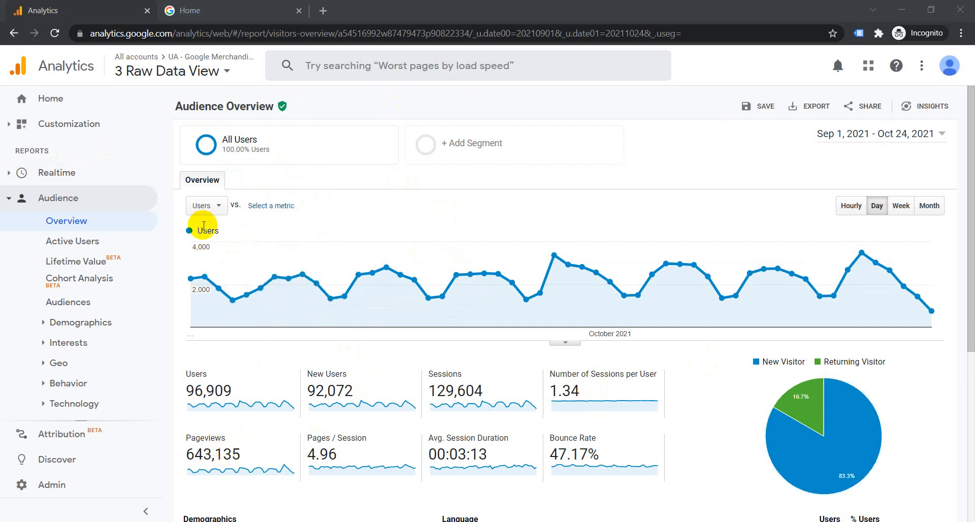
- Open the segment picker and tick Direct Traffic for comparison
scroll(196, 397, "down", 1)
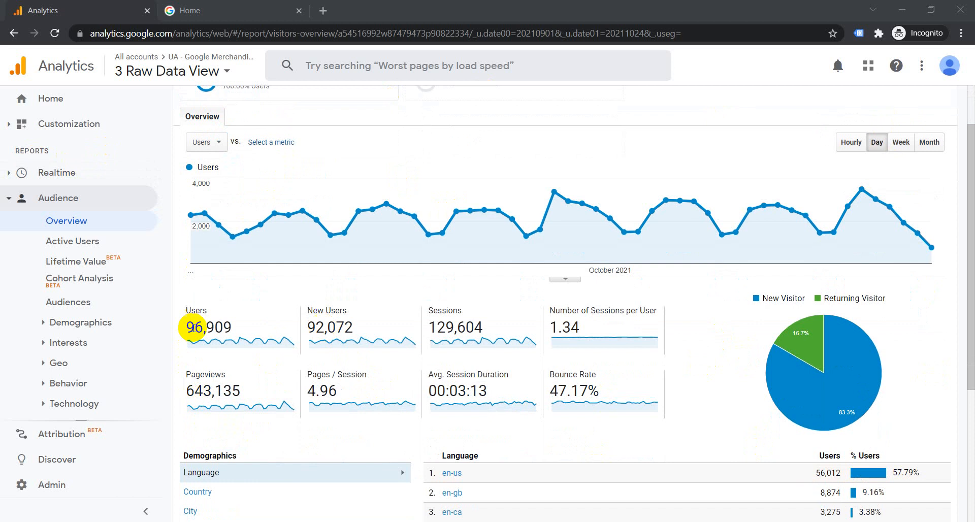
scroll(675, 391, "up", 1)
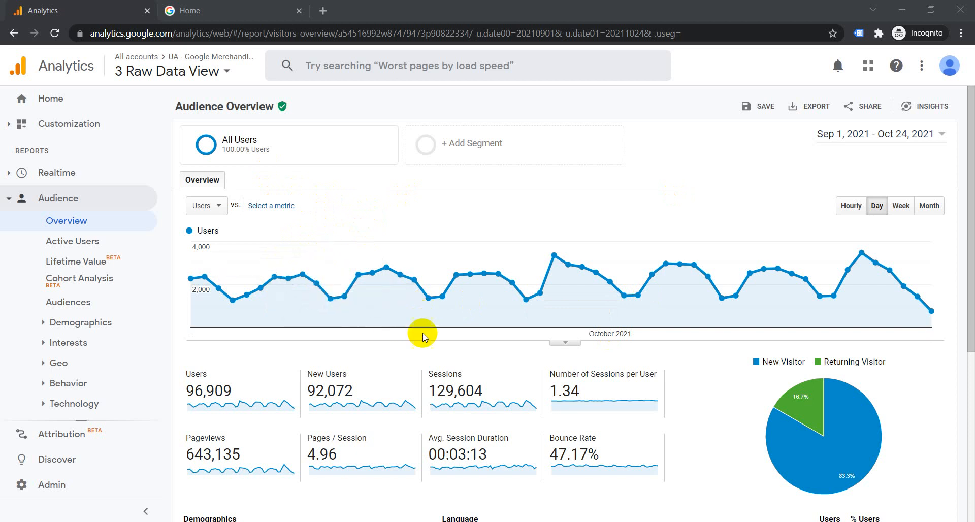
scroll(482, 320, "down", 3)
scroll(484, 321, "up", 3)
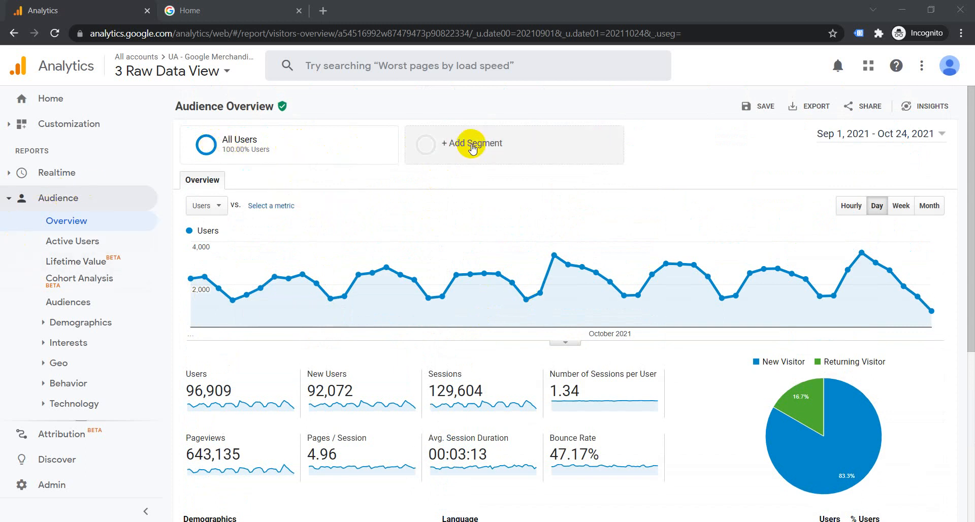
mouse_move(259, 147)
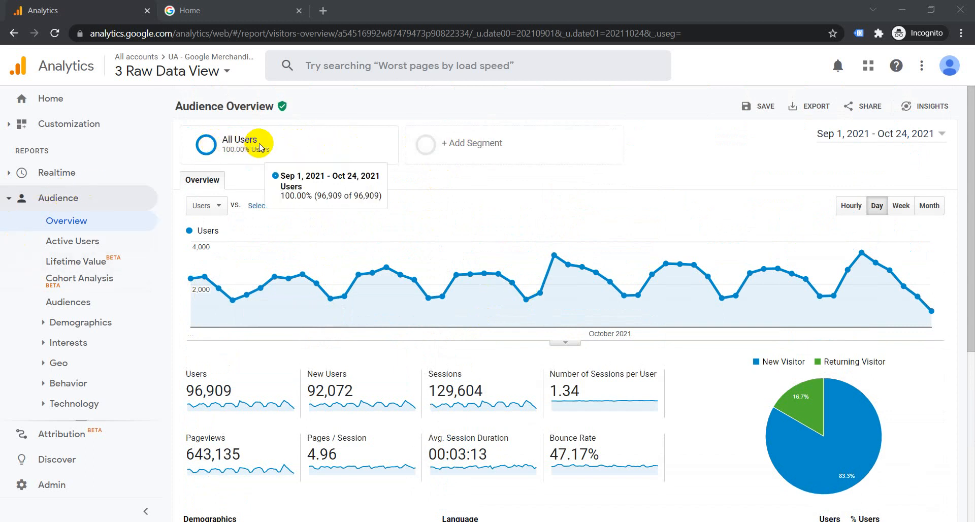
left_click(260, 147)
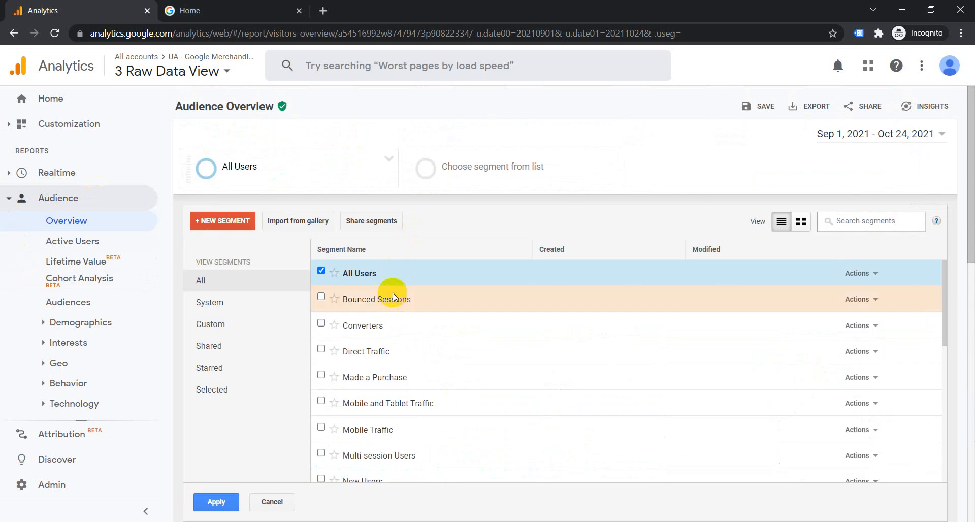
scroll(392, 292, "down", 10)
scroll(436, 420, "down", 3)
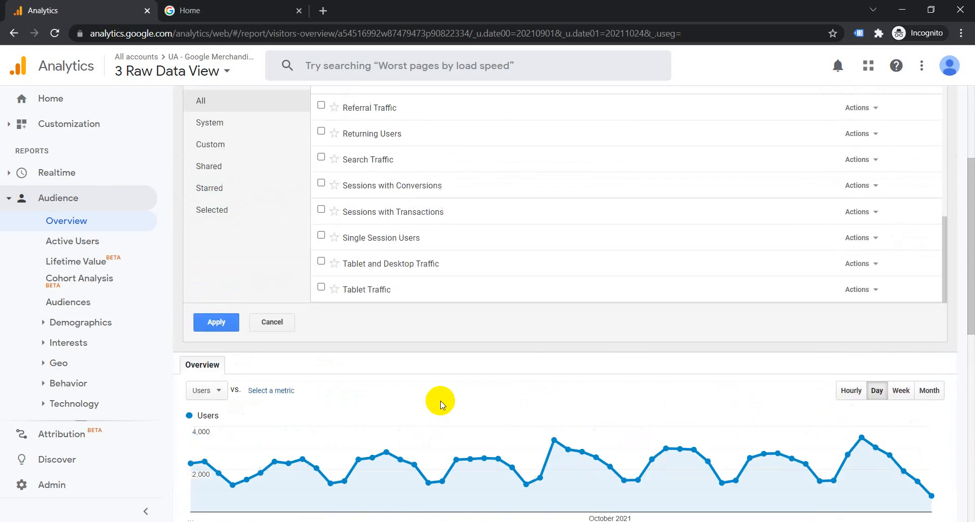
scroll(441, 402, "up", 12)
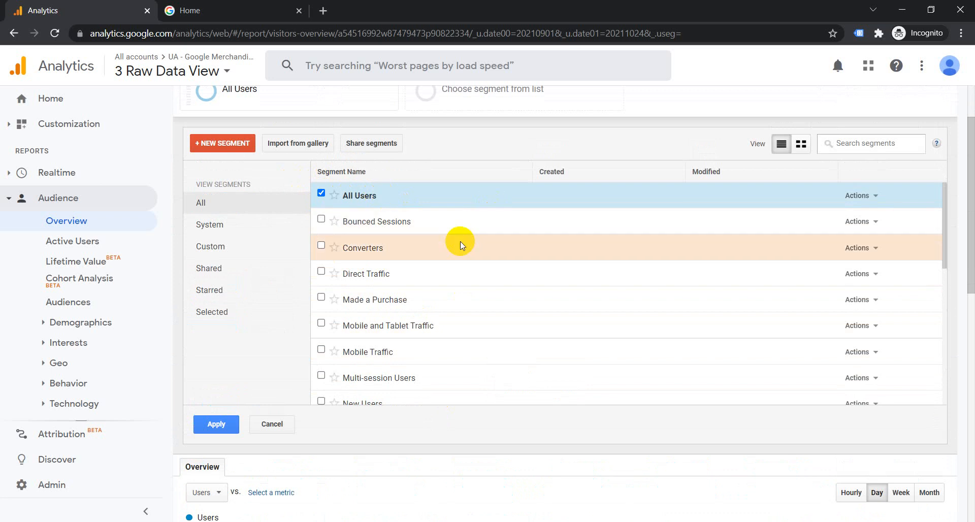
left_click(322, 272)
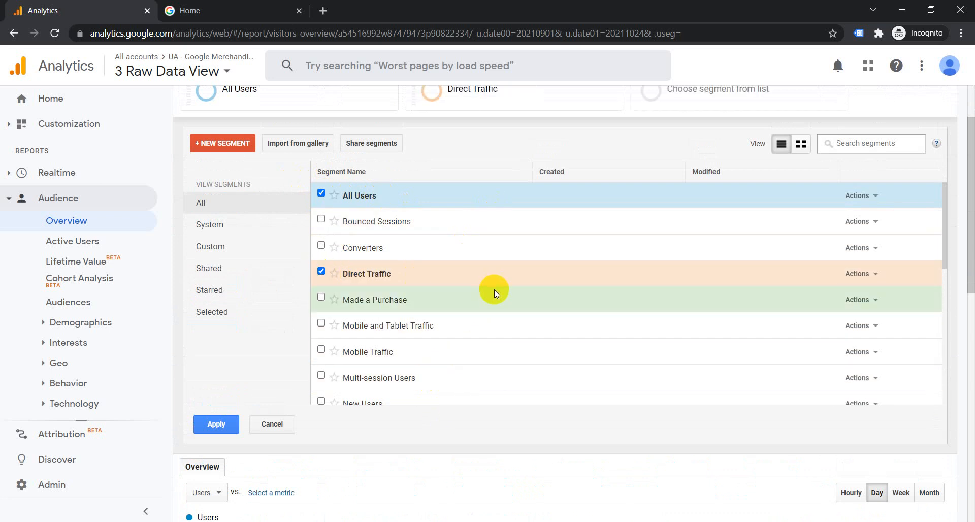
- Tick Organic Traffic and Paid Traffic too, then apply the segments to the report
scroll(495, 289, "down", 3)
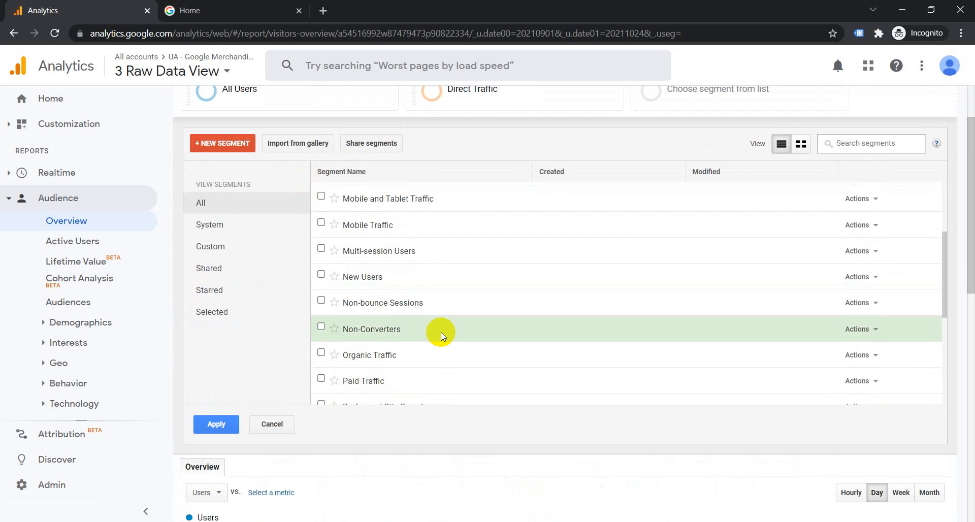
scroll(439, 333, "down", 2)
left_click(321, 289)
scroll(562, 303, "down", 2)
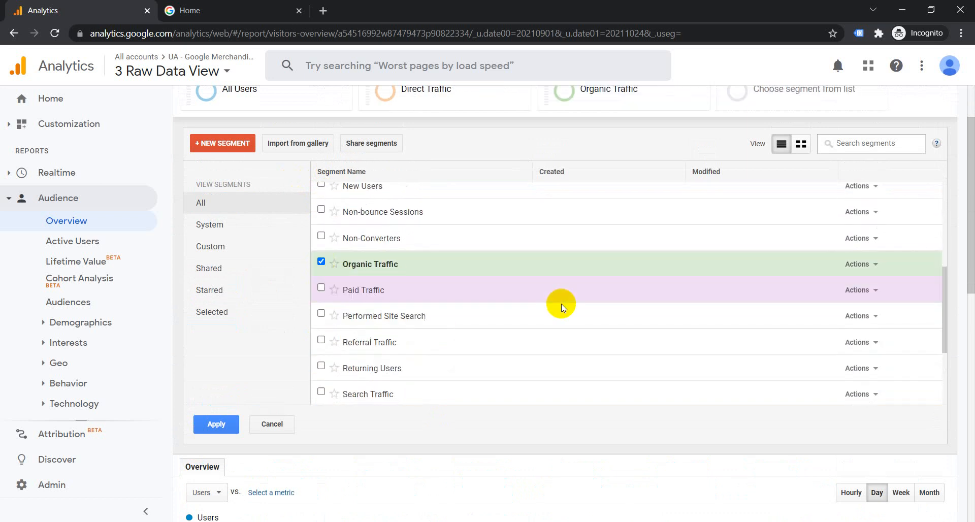
left_click(321, 253)
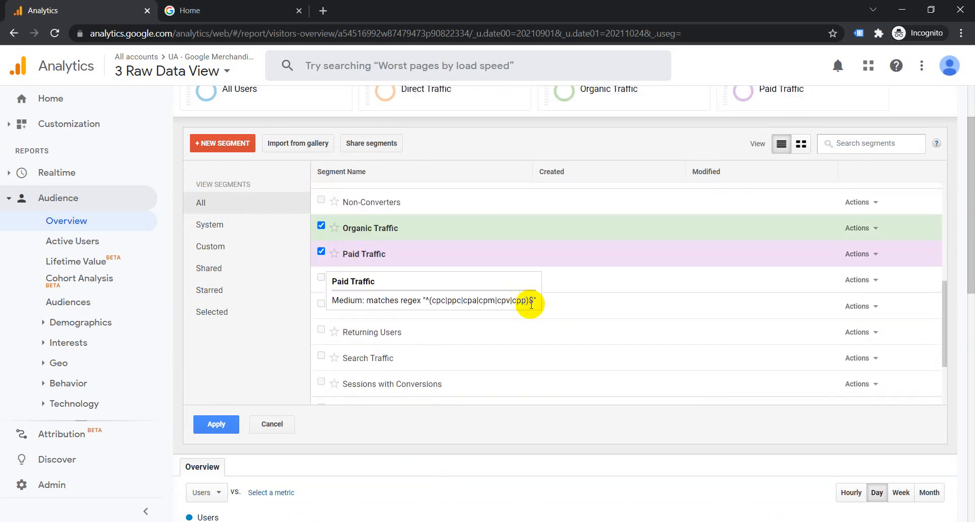
scroll(531, 304, "up", 1)
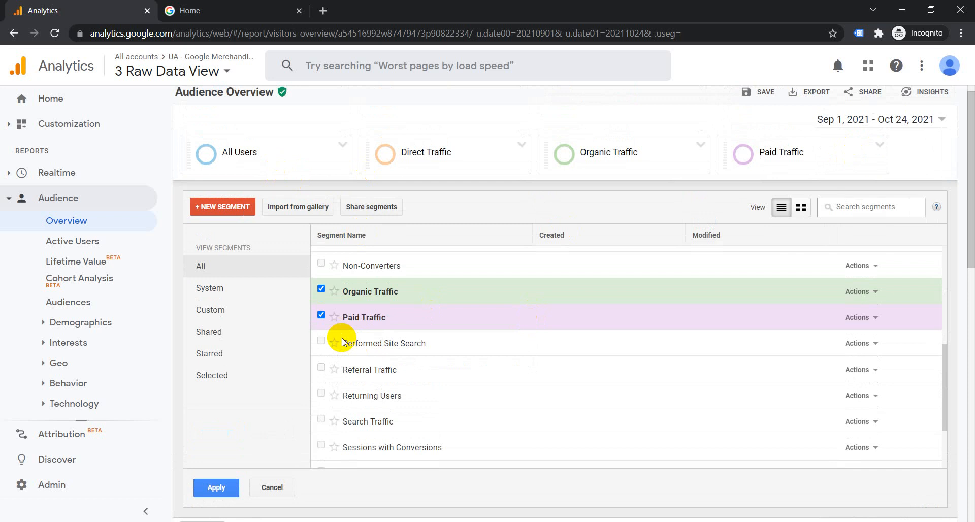
left_click(321, 341)
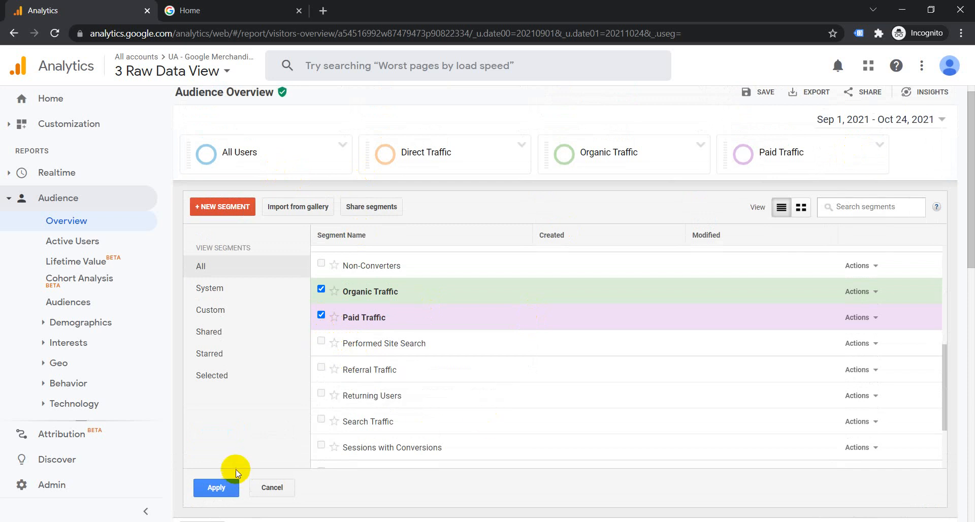
left_click(214, 487)
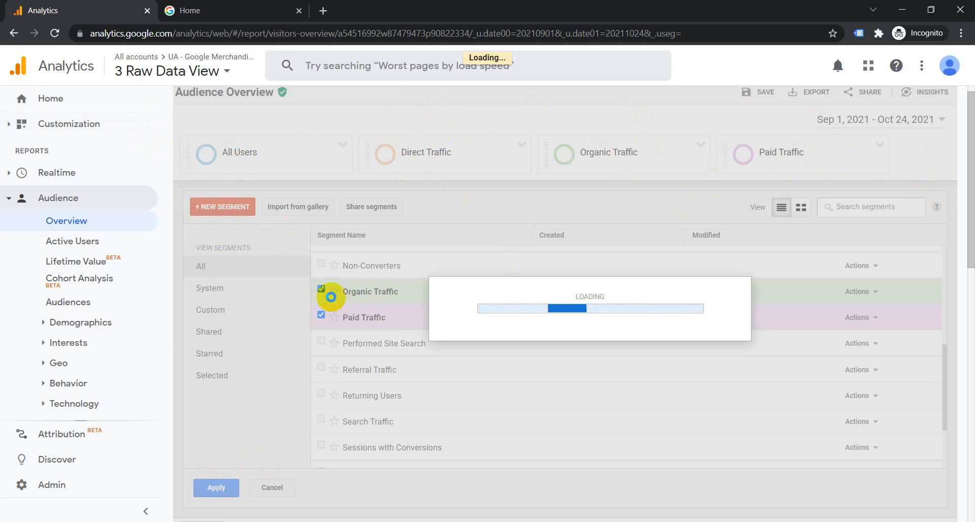
- Review the per-segment tiles: Direct Traffic 92,318 users, Organic Traffic 0, Paid Traffic 4,334
scroll(508, 321, "down", 2)
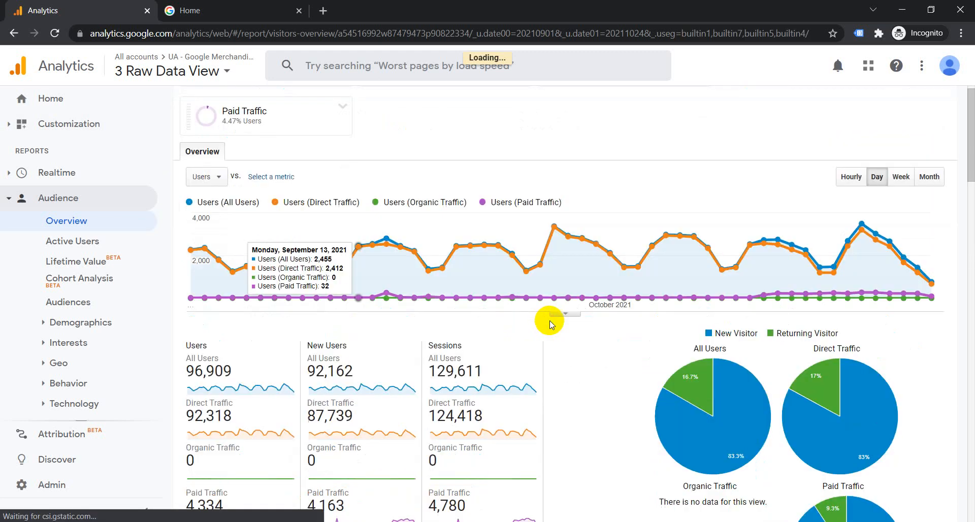
scroll(648, 332, "down", 3)
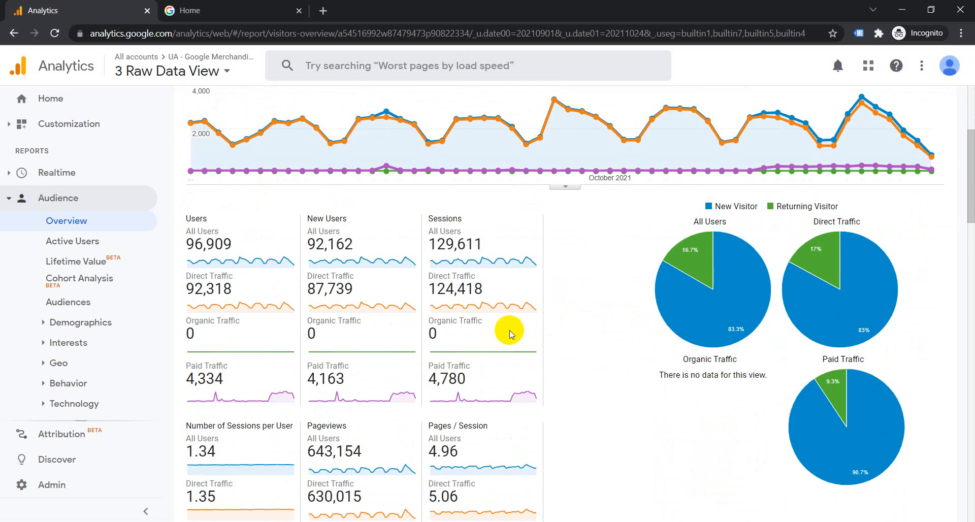
scroll(517, 331, "up", 3)
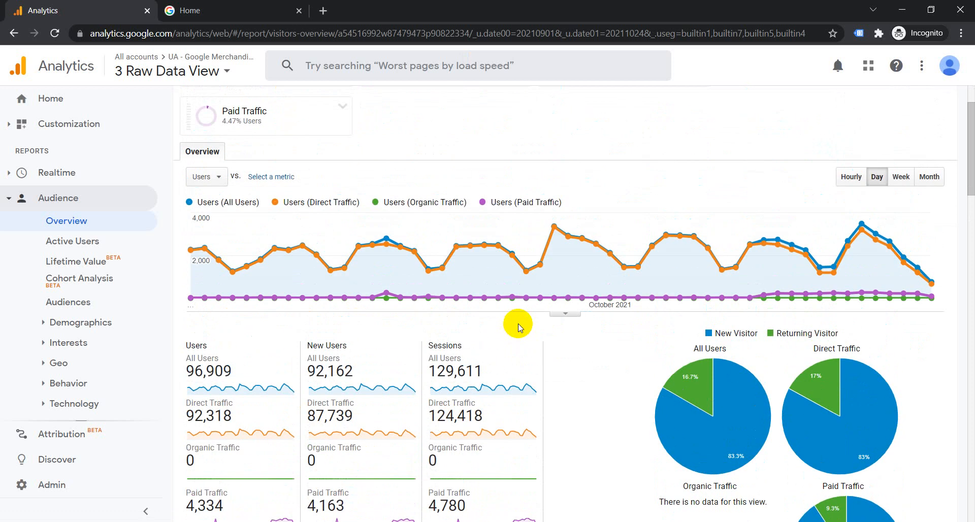
key("ctrl+minus")
key("ctrl+minus")
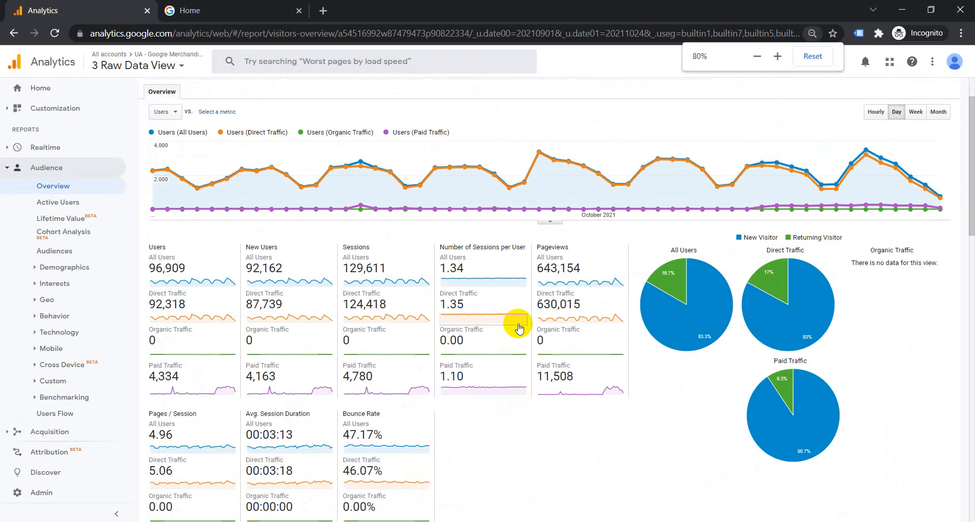
key("ctrl+plus")
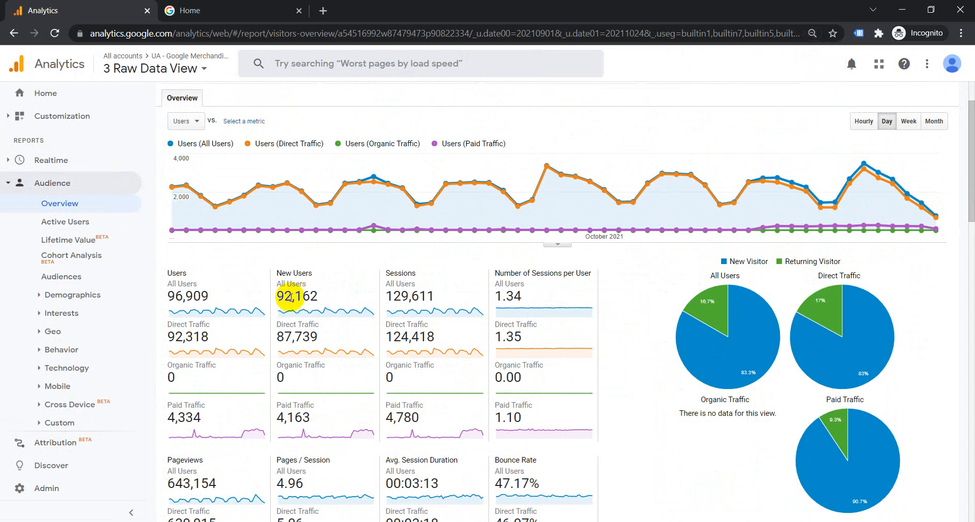
scroll(274, 305, "up", 2)
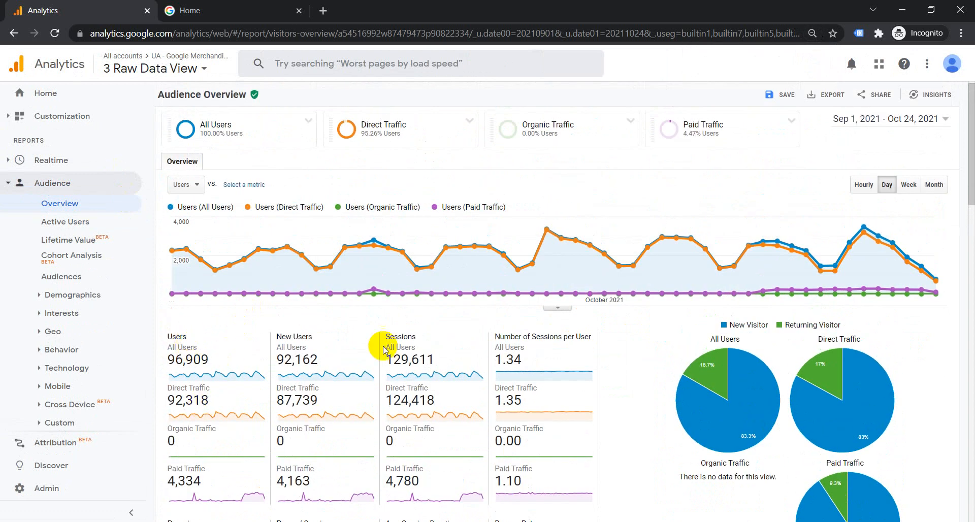
scroll(569, 370, "down", 1)
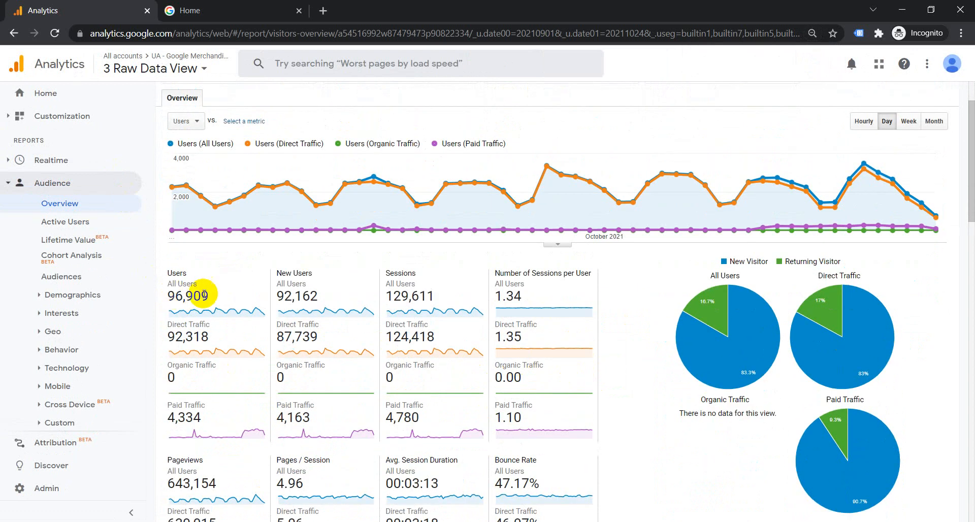
scroll(216, 297, "down", 1)
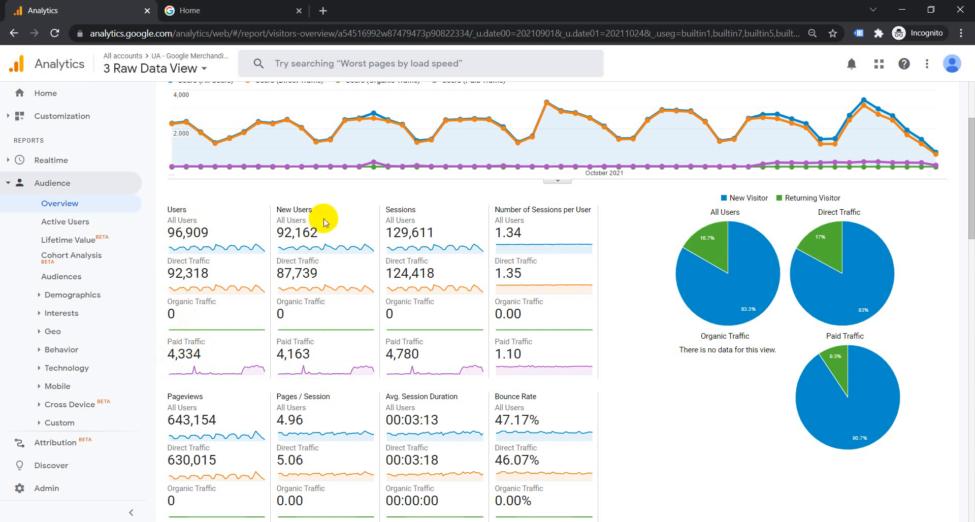
scroll(556, 359, "down", 3)
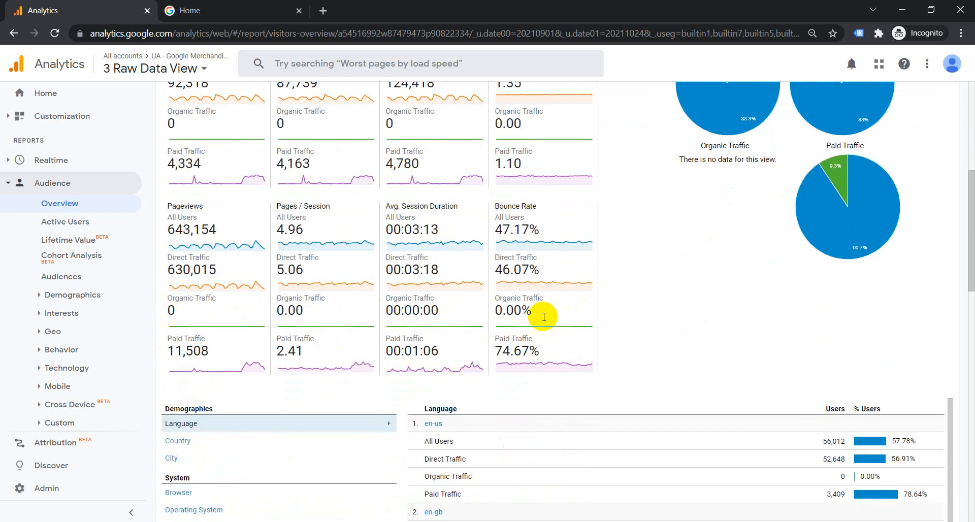
scroll(534, 316, "up", 6)
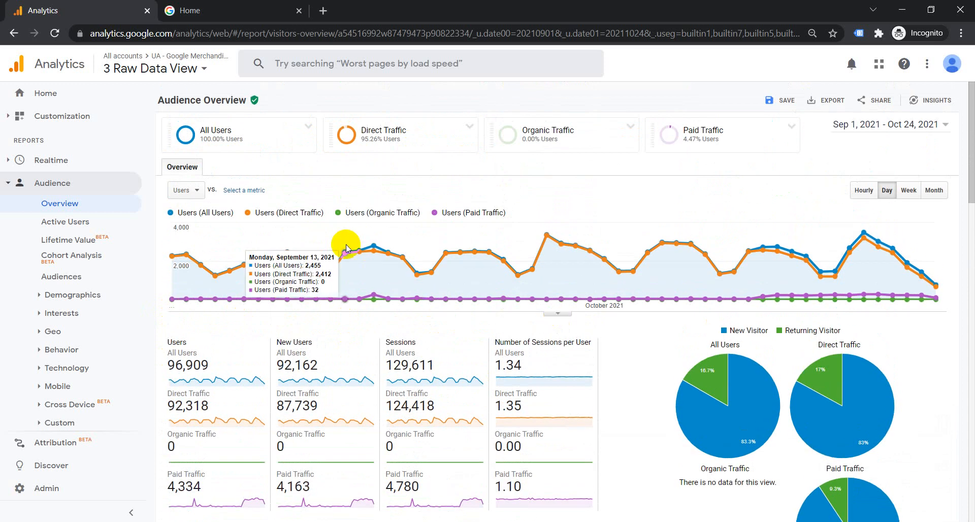
- Untick Direct Traffic, Organic Traffic and Paid Traffic in the segment list
left_click(261, 139)
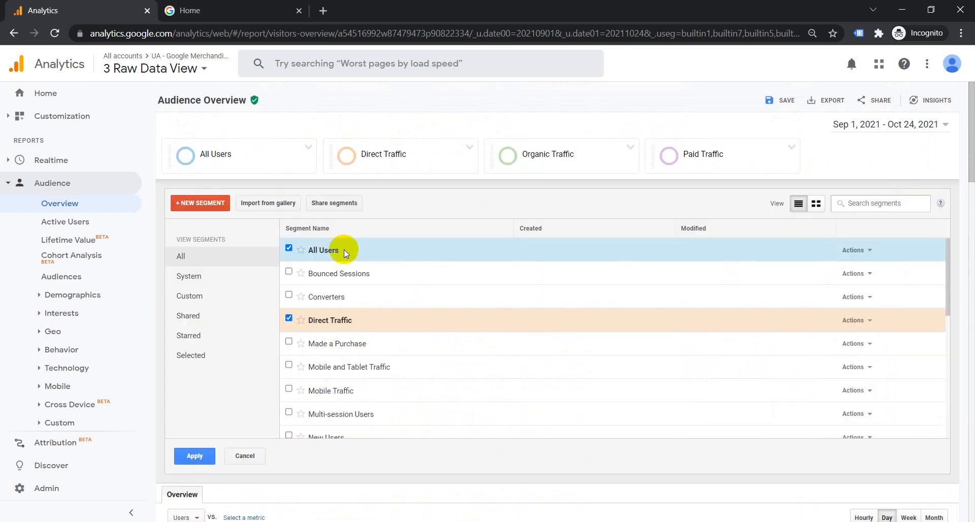
left_click(289, 318)
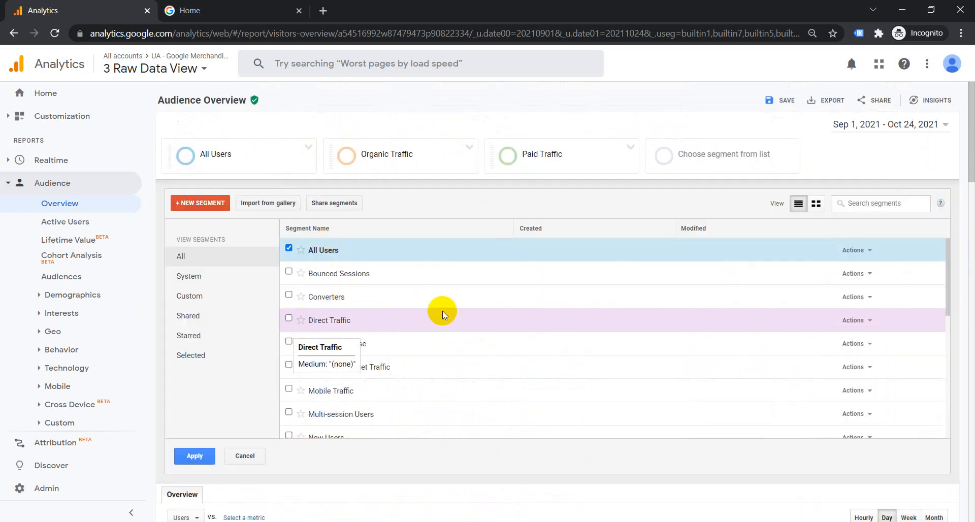
scroll(442, 311, "down", 5)
left_click(289, 252)
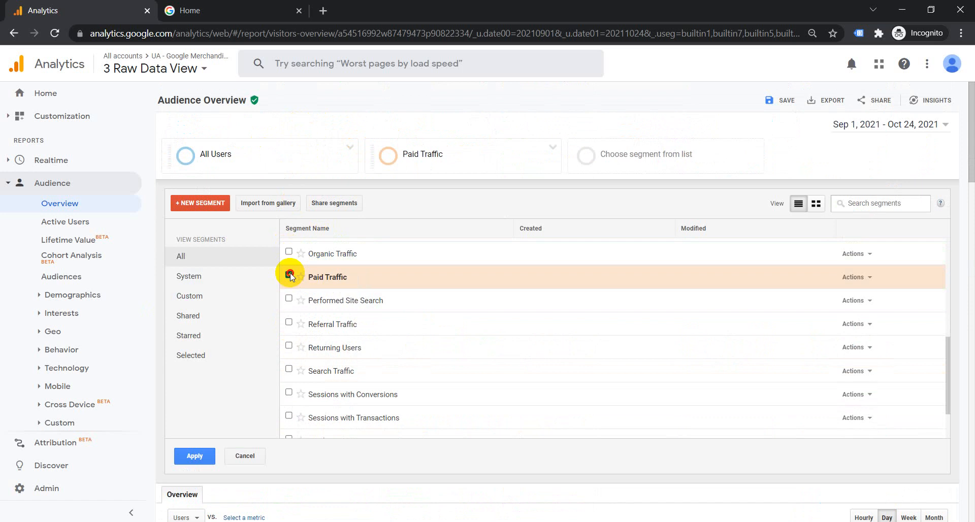
left_click(289, 276)
scroll(475, 330, "down", 2)
scroll(452, 350, "up", 6)
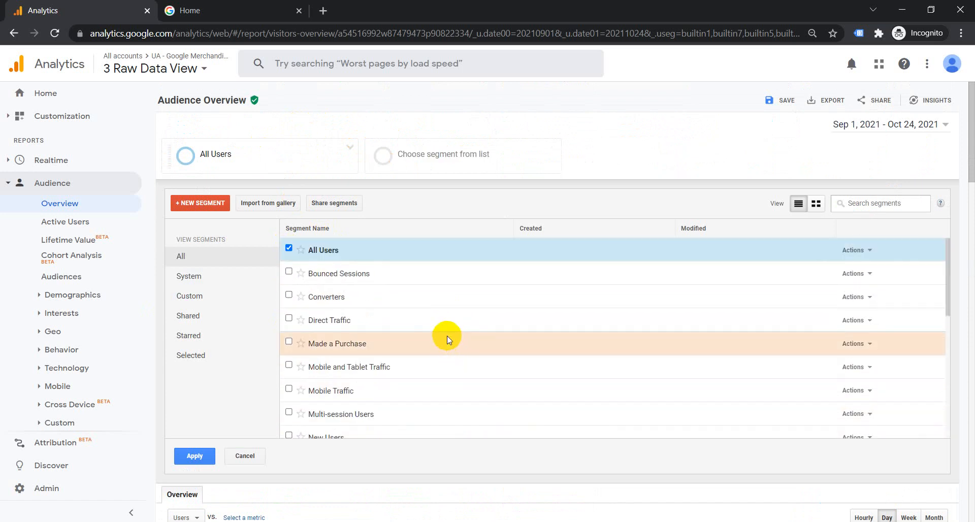
- Toggle the All Users segment, then close the segment list to return to the overview
left_click(288, 248)
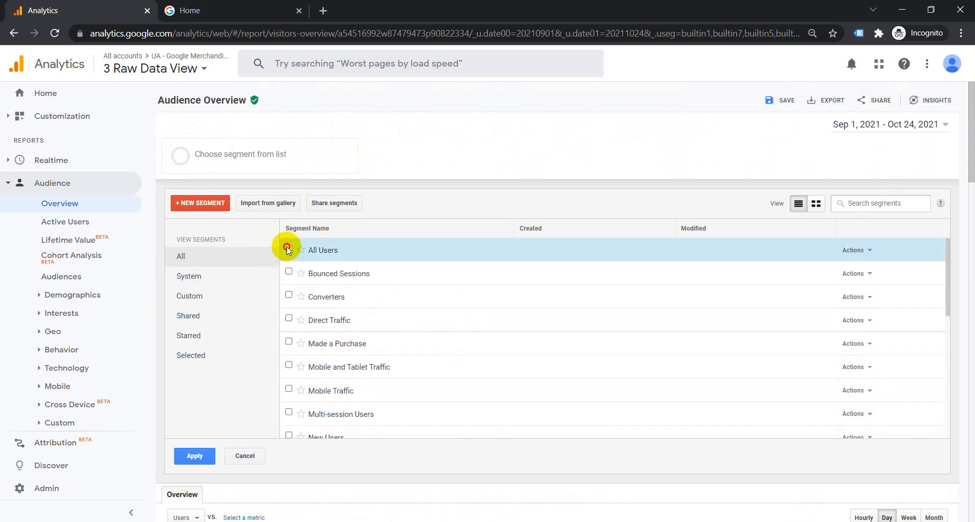
left_click(288, 249)
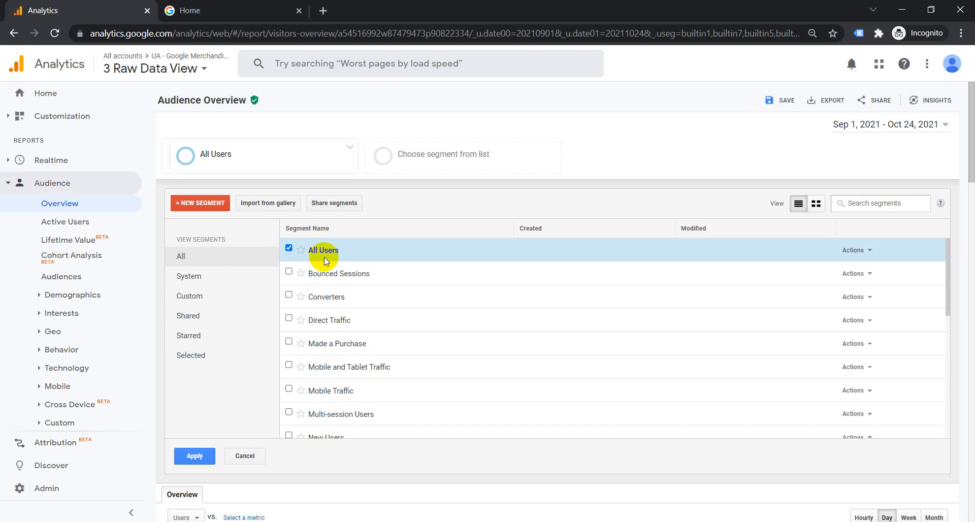
left_click(289, 249)
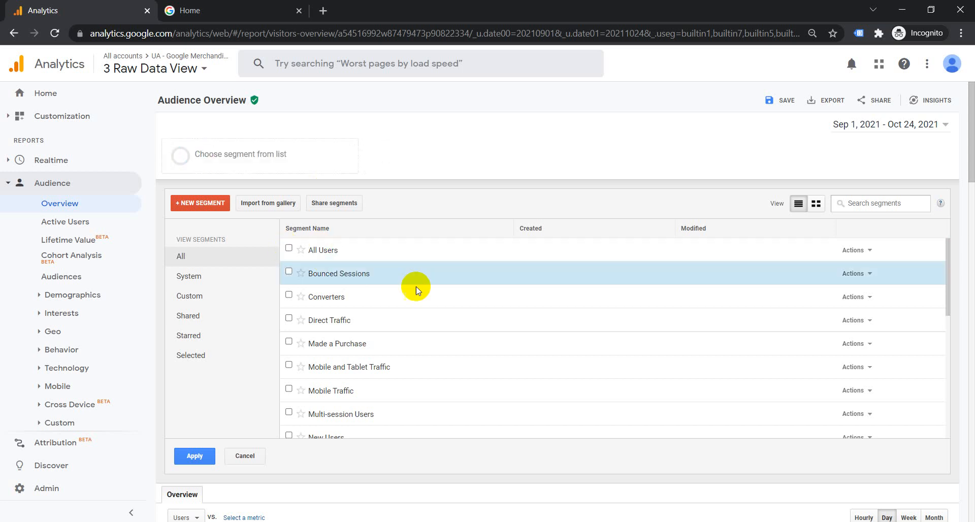
scroll(416, 304, "down", 7)
scroll(429, 359, "up", 6)
scroll(436, 354, "up", 2)
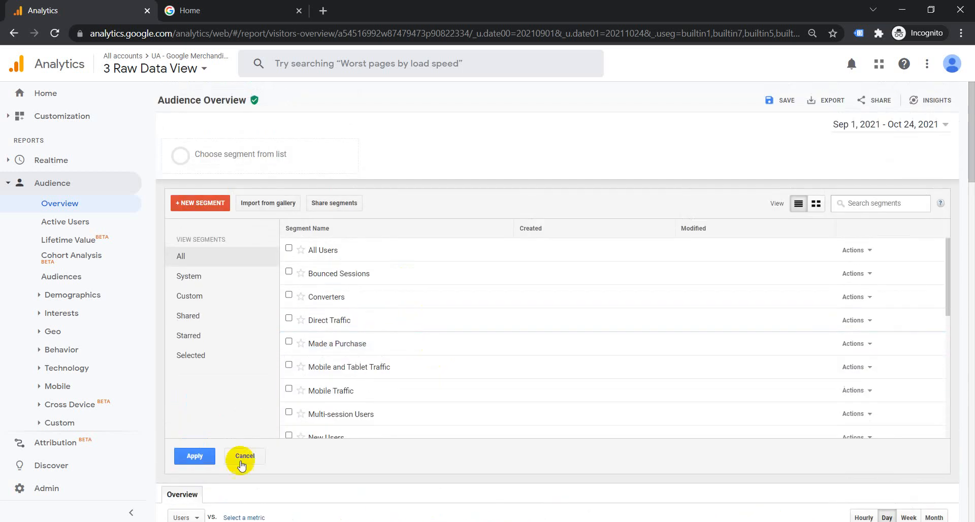
left_click(193, 453)
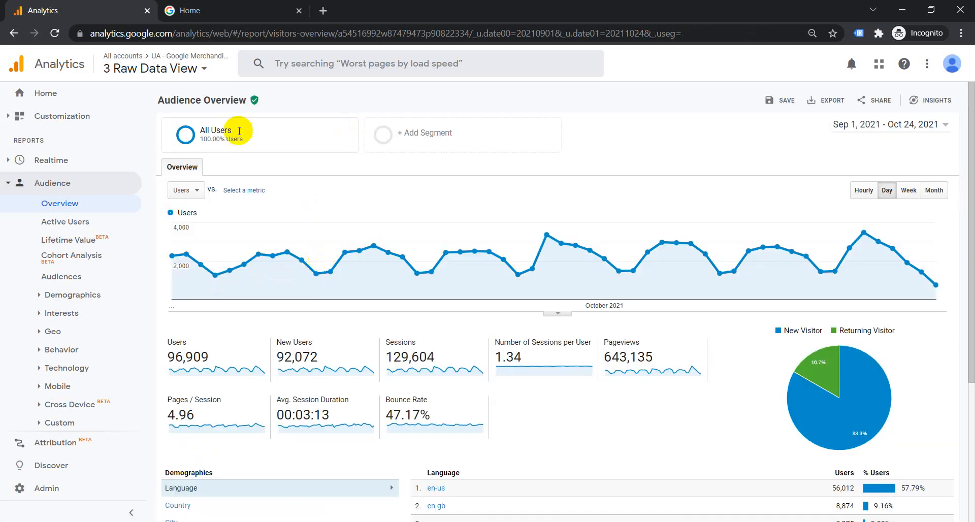
- Open the segment list and check the Actions menus for Bounced Sessions and Sessions with Conversions
left_click(315, 133)
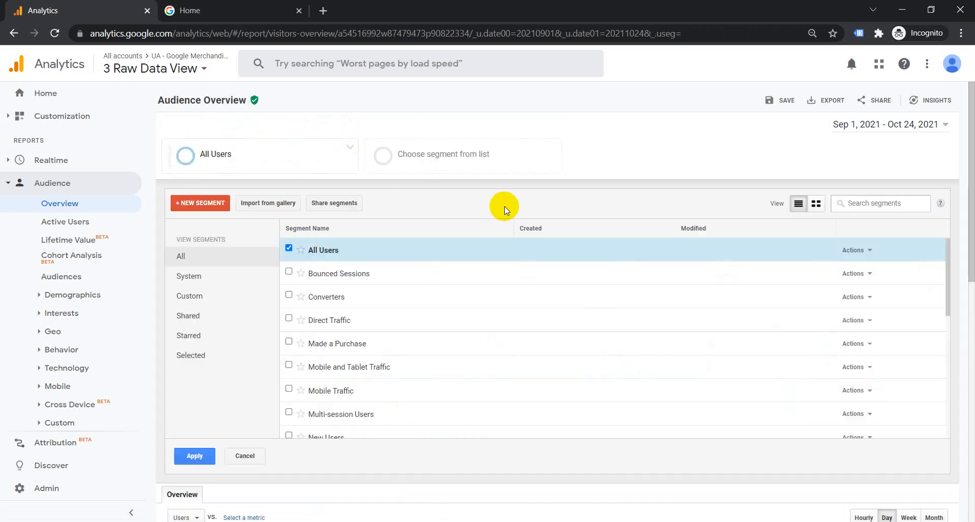
scroll(846, 305, "down", 4)
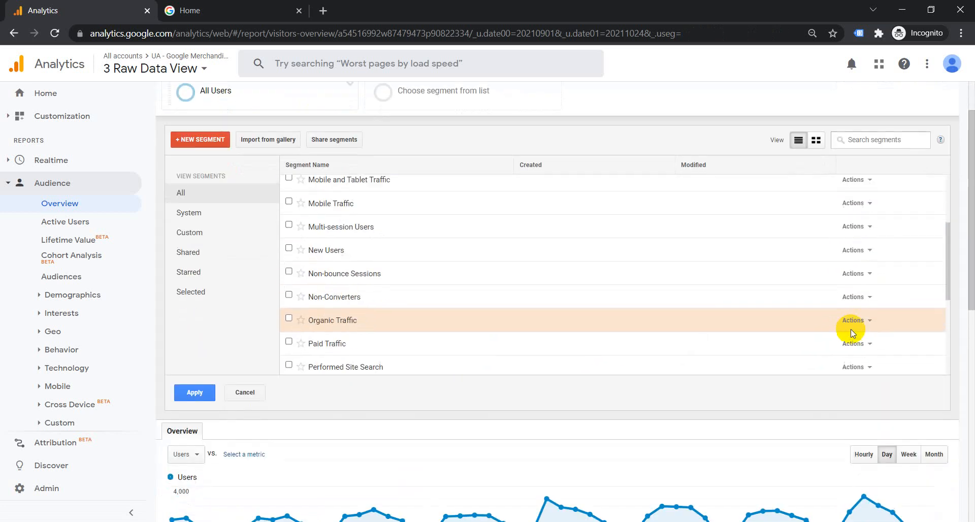
scroll(853, 333, "up", 3)
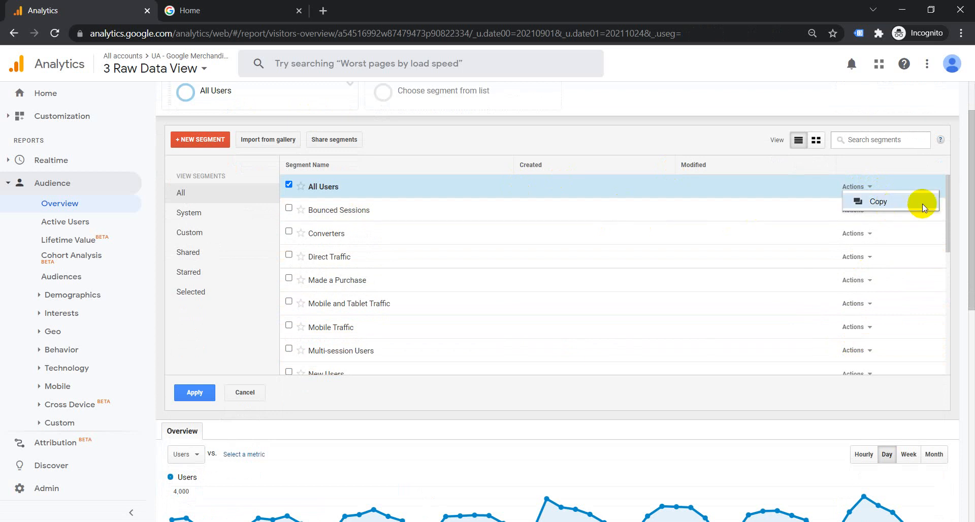
left_click(857, 209)
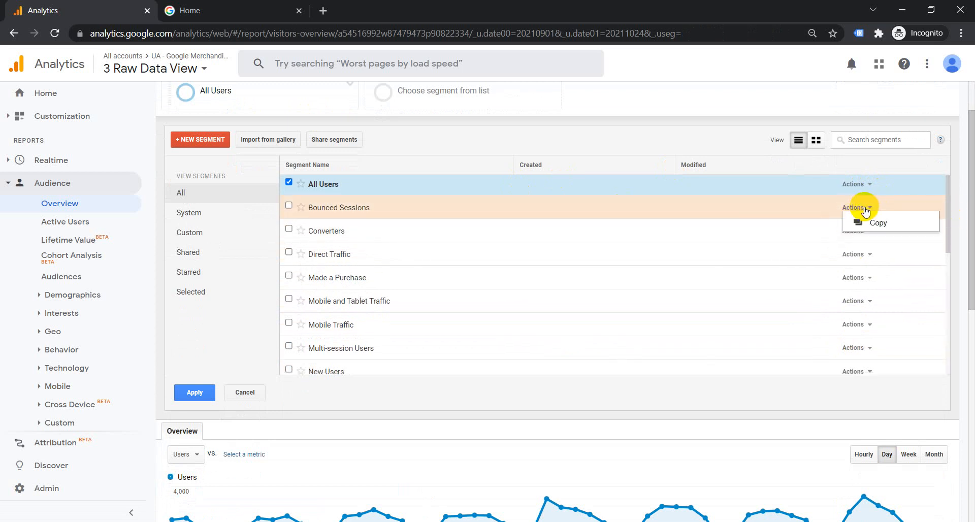
scroll(947, 304, "down", 5)
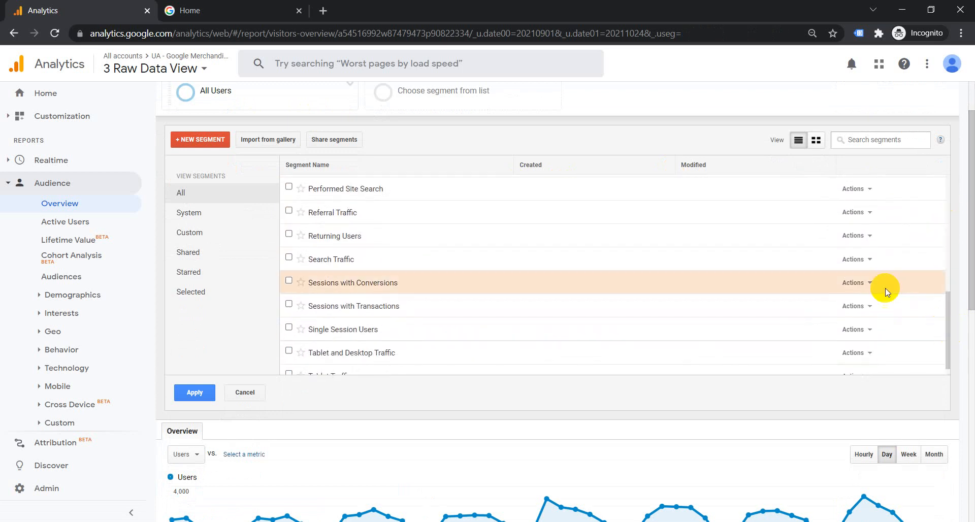
left_click(859, 283)
left_click_drag(946, 304, 943, 167)
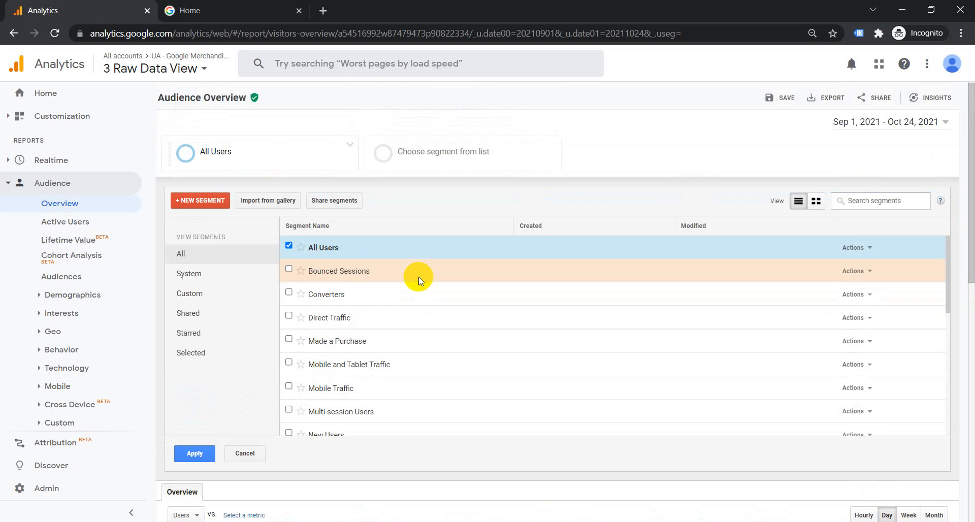
scroll(419, 276, "up", 2)
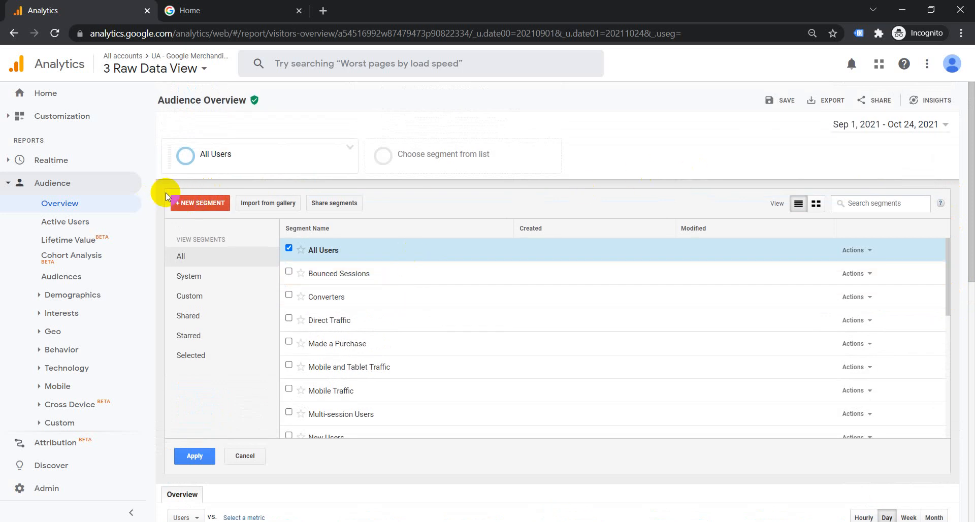
- Start a new segment and browse the Technology, Behavior and Date of First Session categories before returning to Demographics
left_click(189, 203)
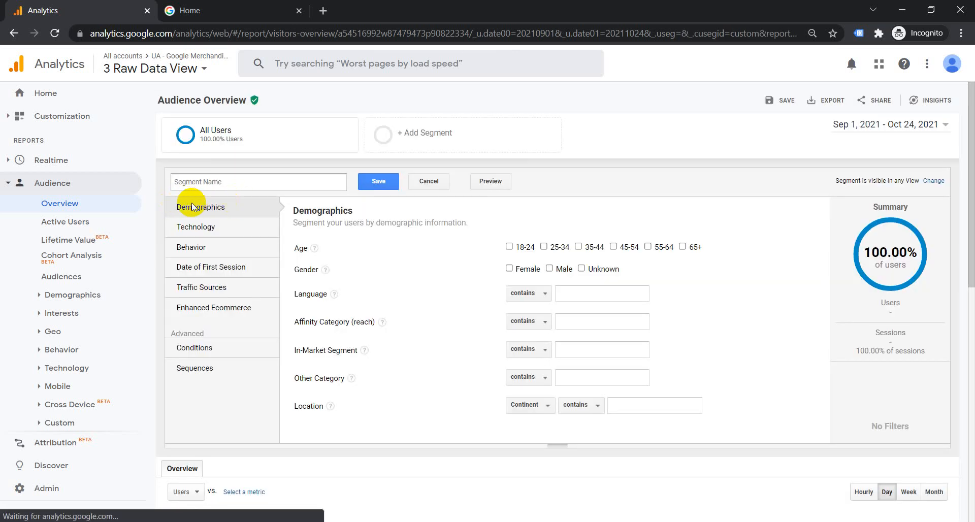
left_click(199, 228)
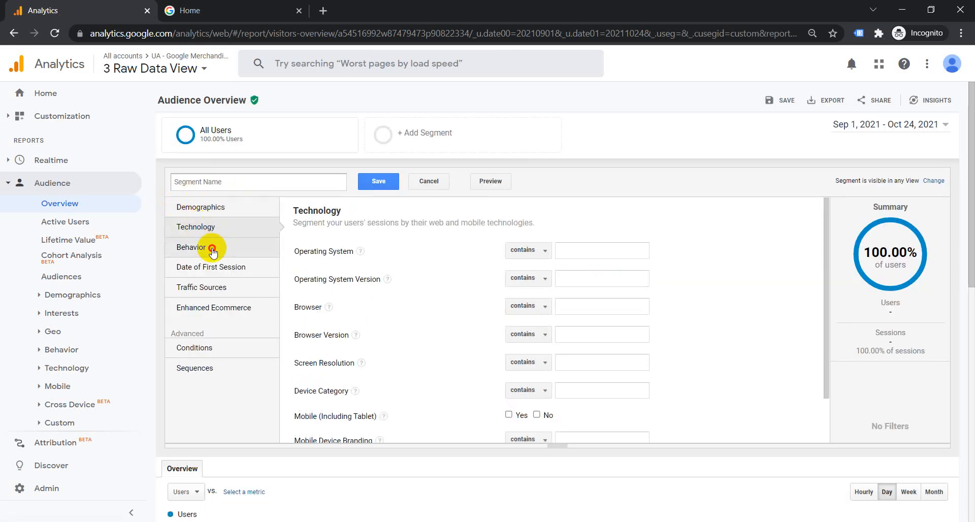
left_click(211, 247)
left_click(224, 267)
left_click(195, 209)
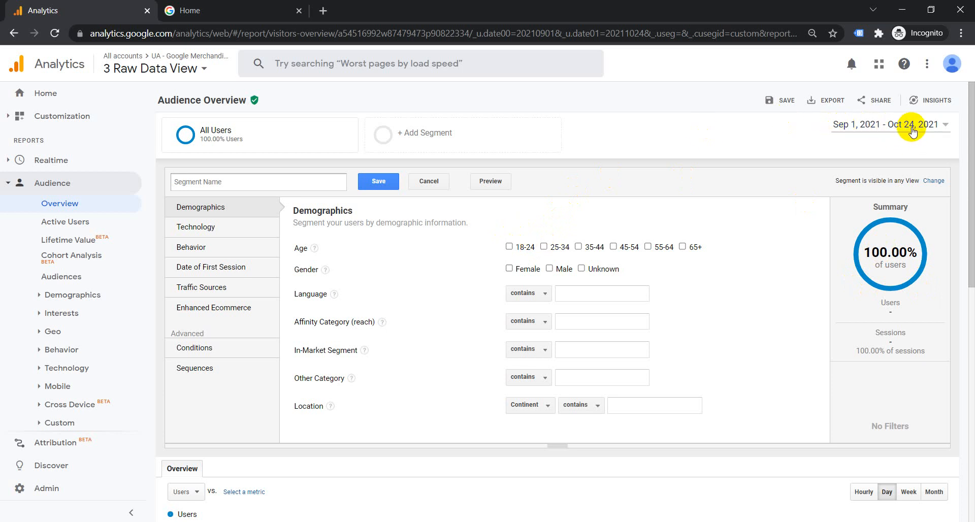
- Try the Age 18-24 and Female demographic filters, then clear both
left_click(509, 247)
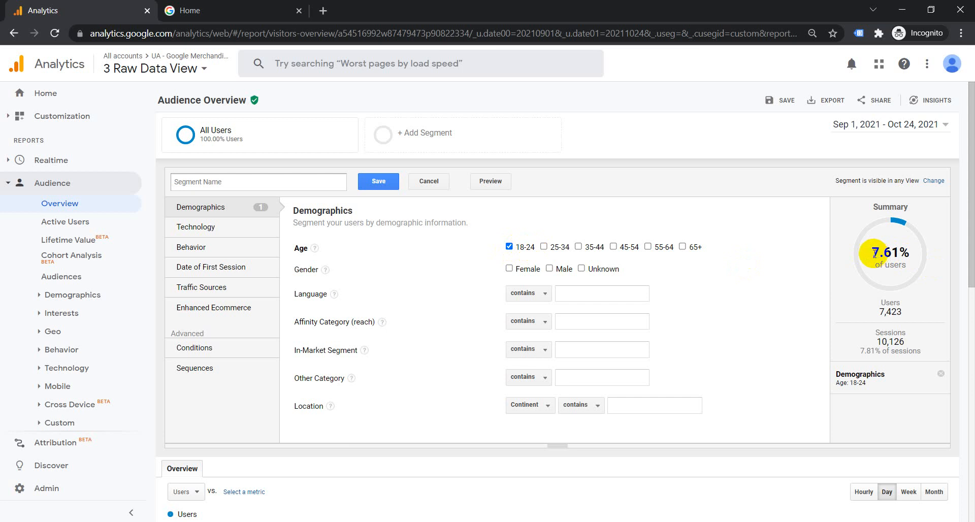
left_click_drag(875, 252, 888, 254)
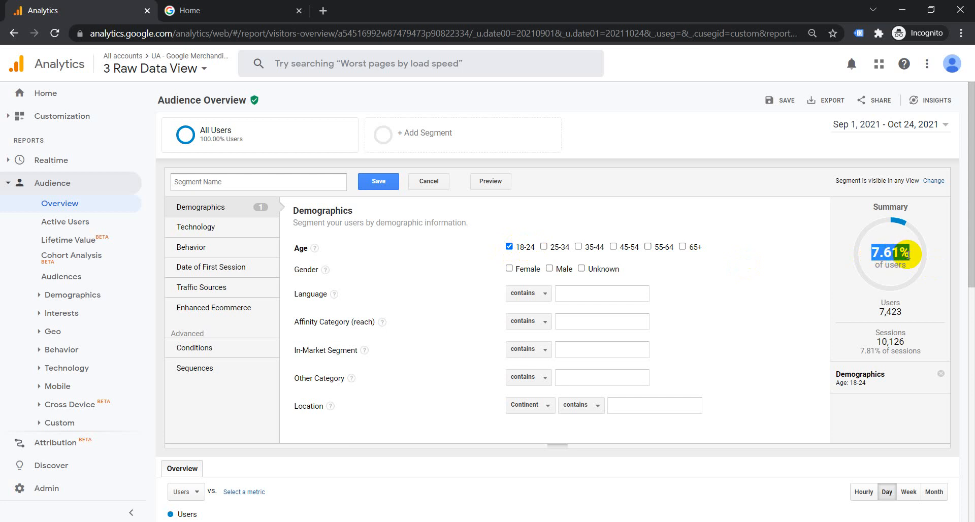
left_click(881, 248)
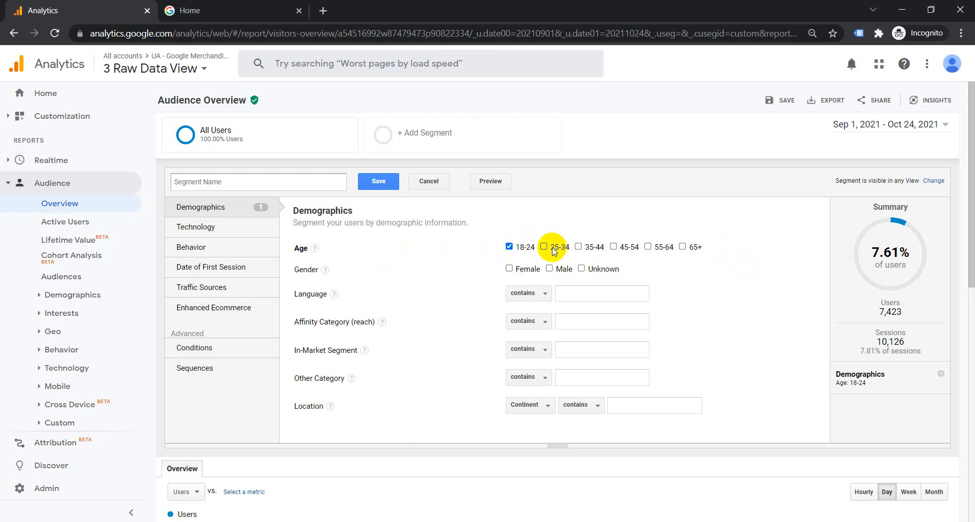
left_click(511, 269)
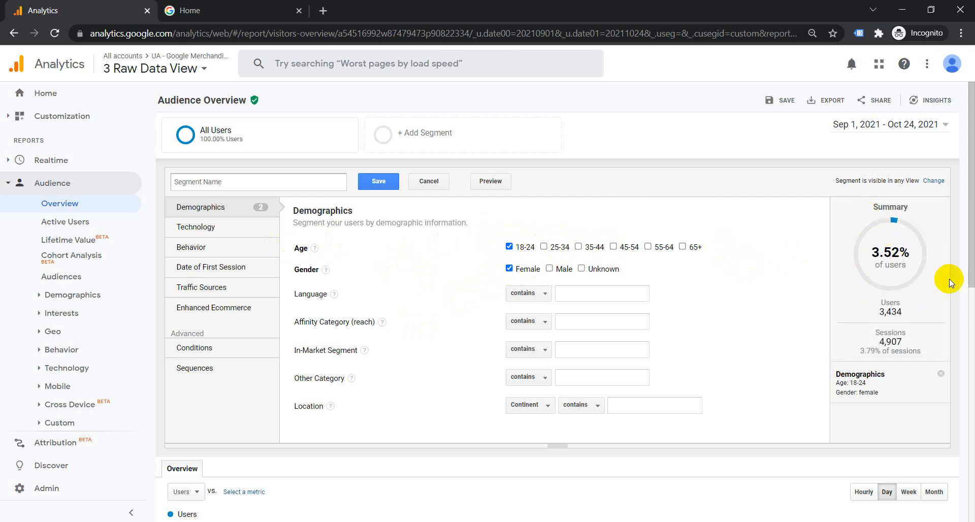
left_click(510, 247)
left_click(509, 268)
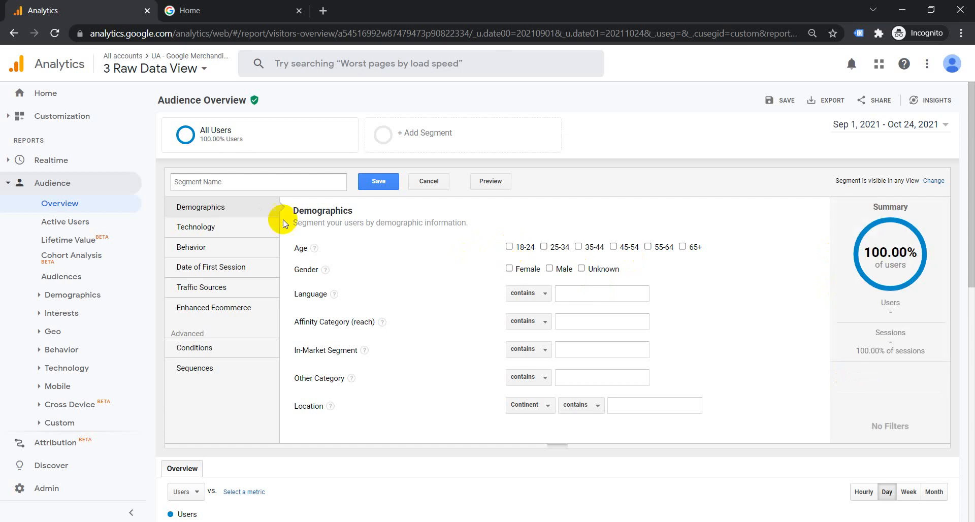
left_click(203, 227)
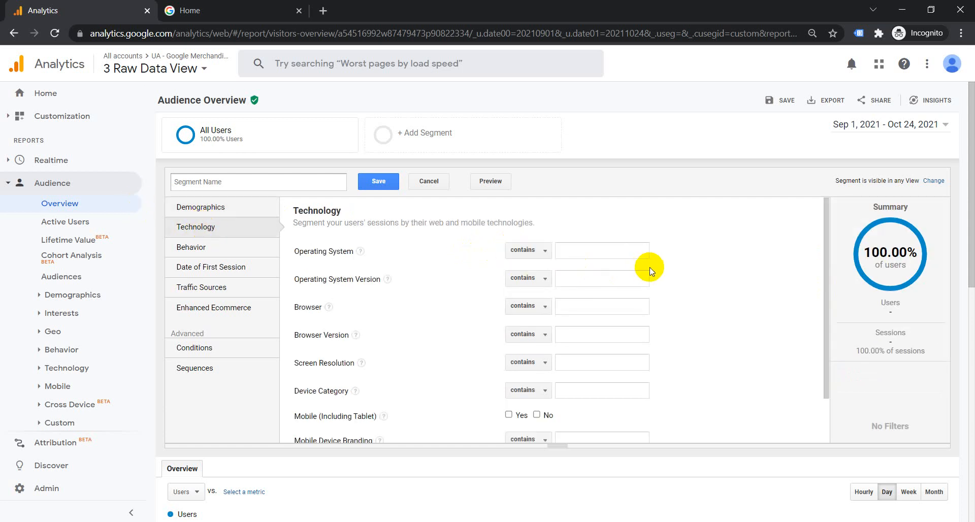
- Check Device Category's match types and suggested values (desktop, mobile, tablet), keeping 'contains' and no value
scroll(328, 249, "down", 1)
scroll(327, 249, "up", 1)
scroll(290, 264, "down", 1)
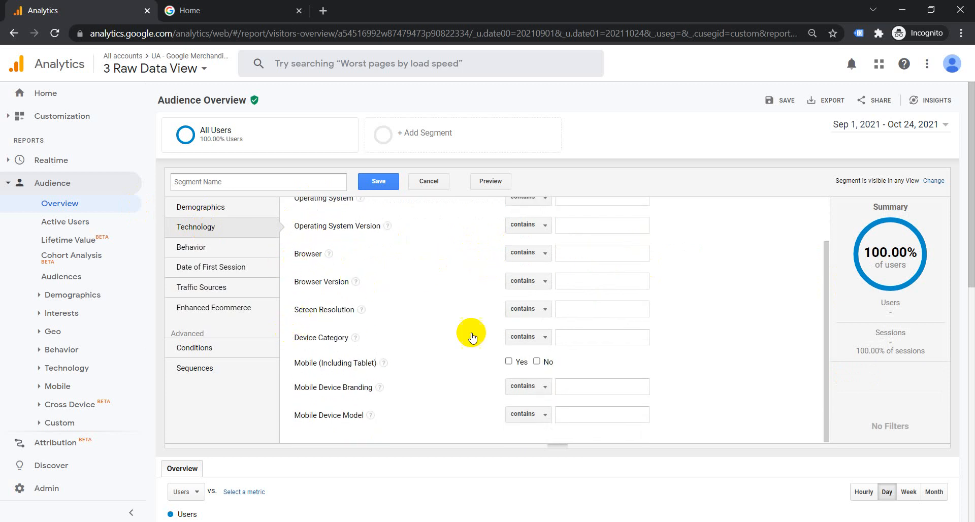
left_click(542, 339)
left_click(542, 339)
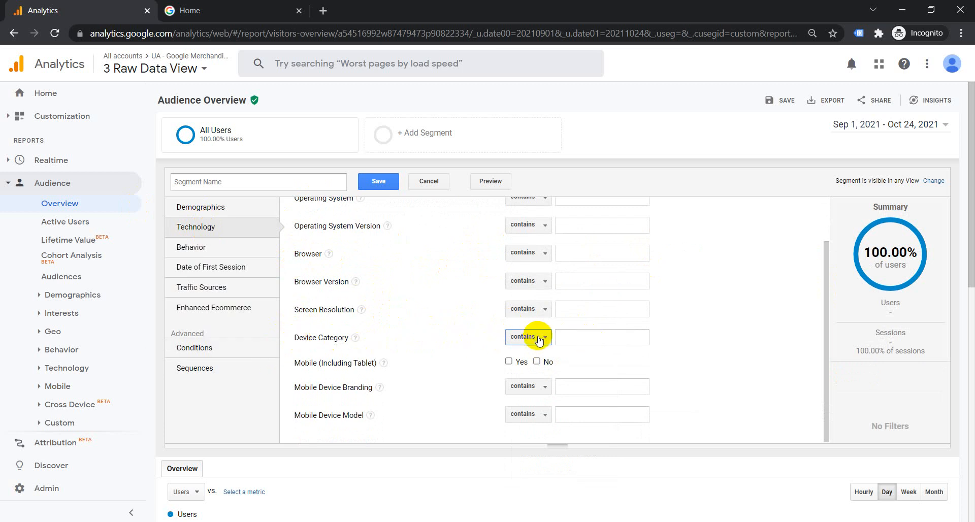
left_click(608, 332)
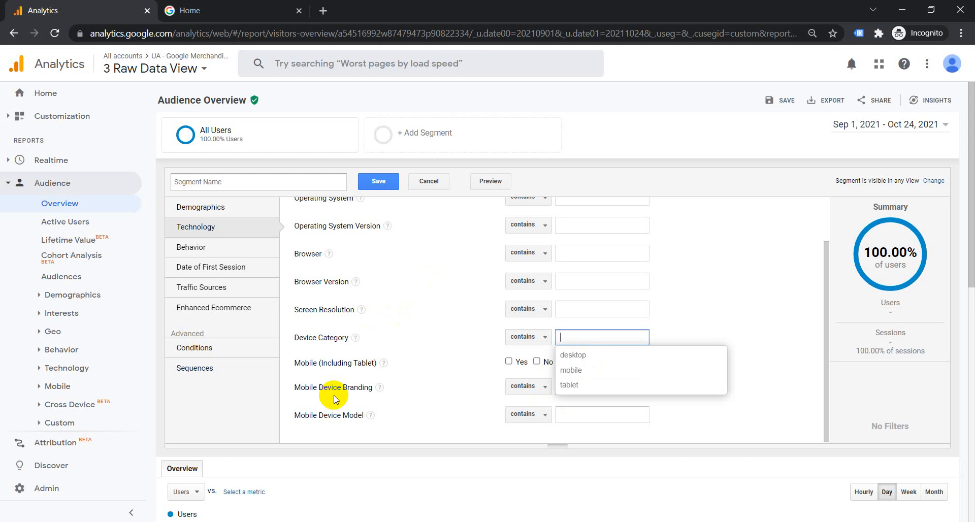
left_click(326, 437)
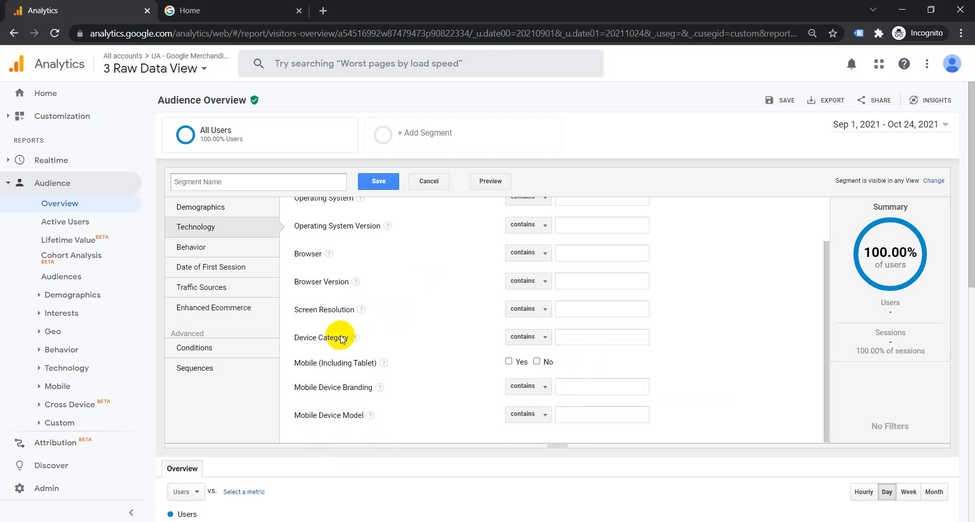
scroll(320, 295, "up", 2)
left_click(222, 253)
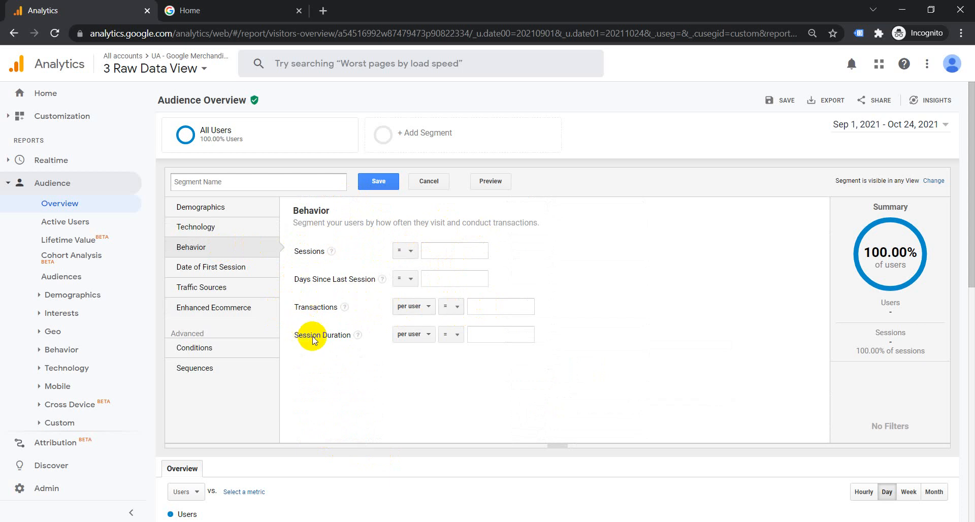
- Inspect the Sessions operator list and the Date of First Session start and end calendars, leaving them unset
left_click(410, 249)
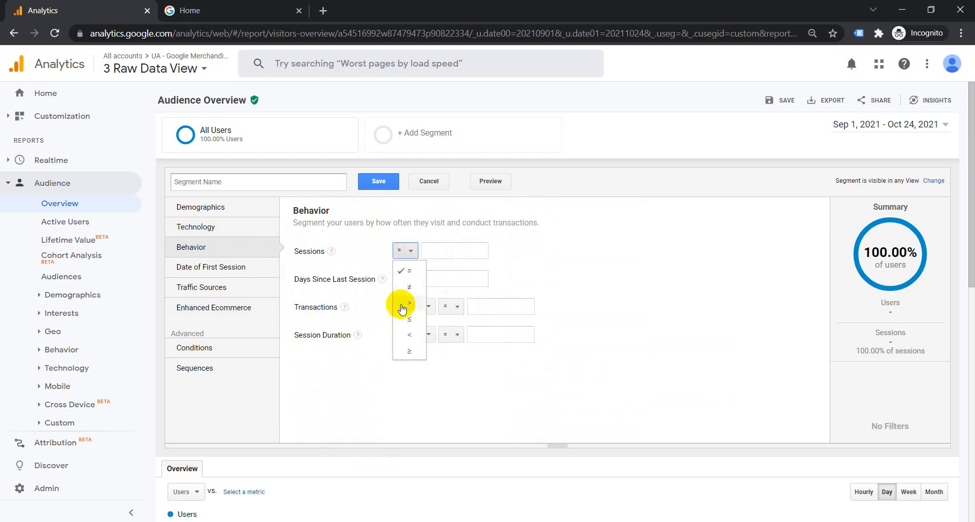
left_click(559, 247)
left_click(231, 268)
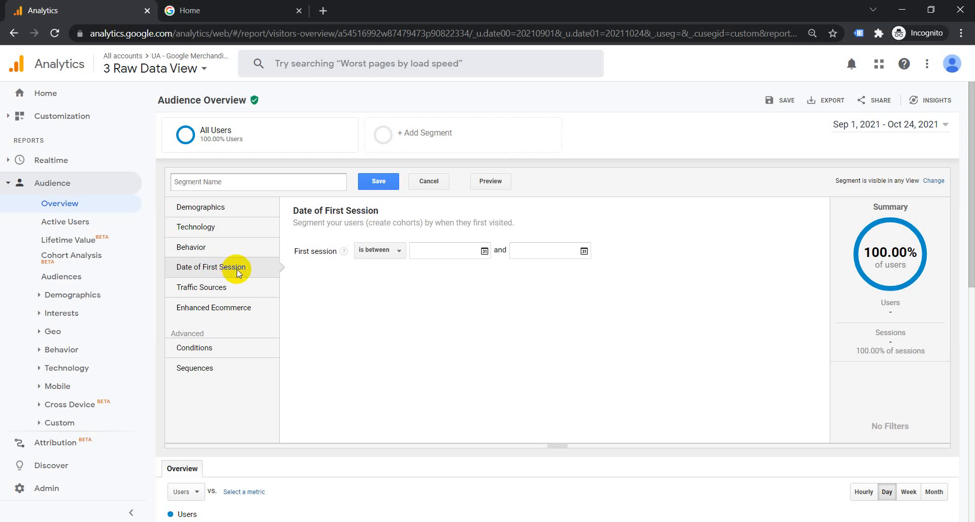
left_click(418, 251)
left_click(584, 251)
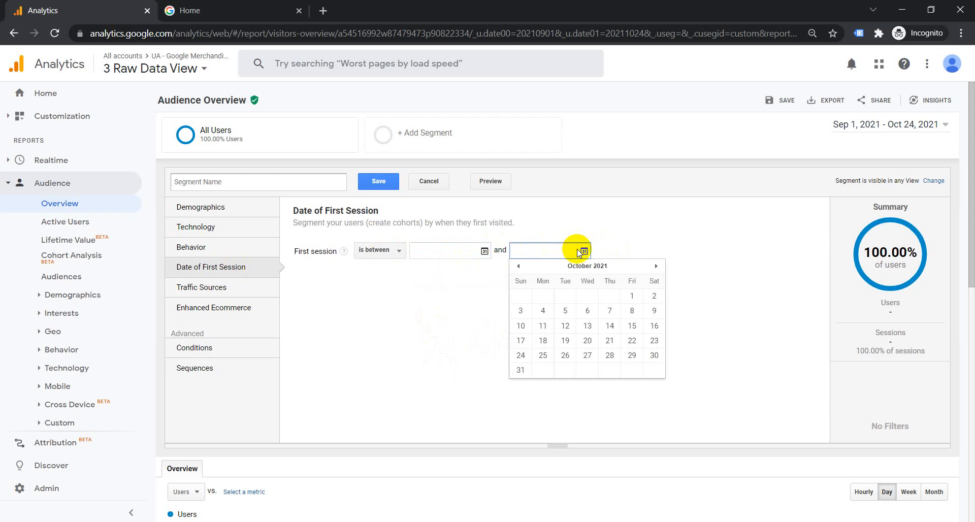
left_click(461, 312)
left_click(214, 291)
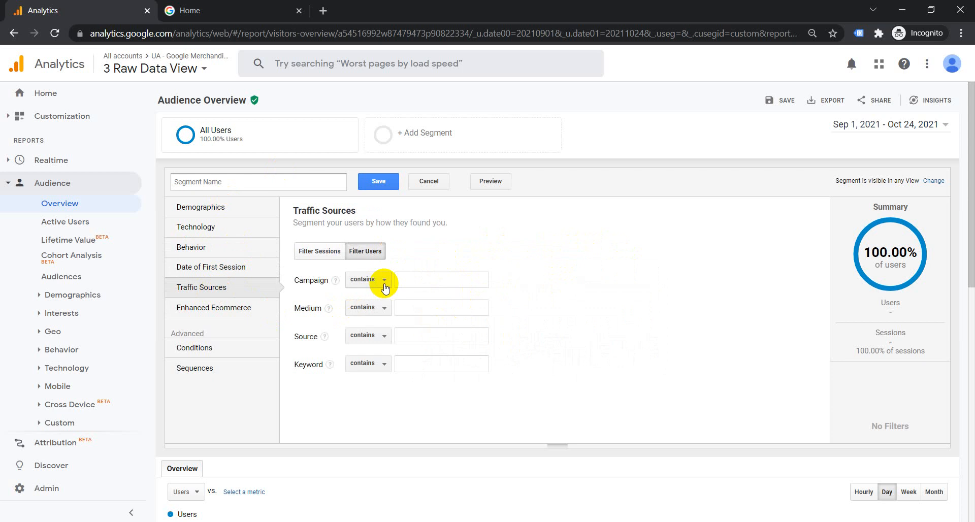
- Preview the Campaign suggestions and the Enhanced Ecommerce Product field without entering any values
left_click(465, 281)
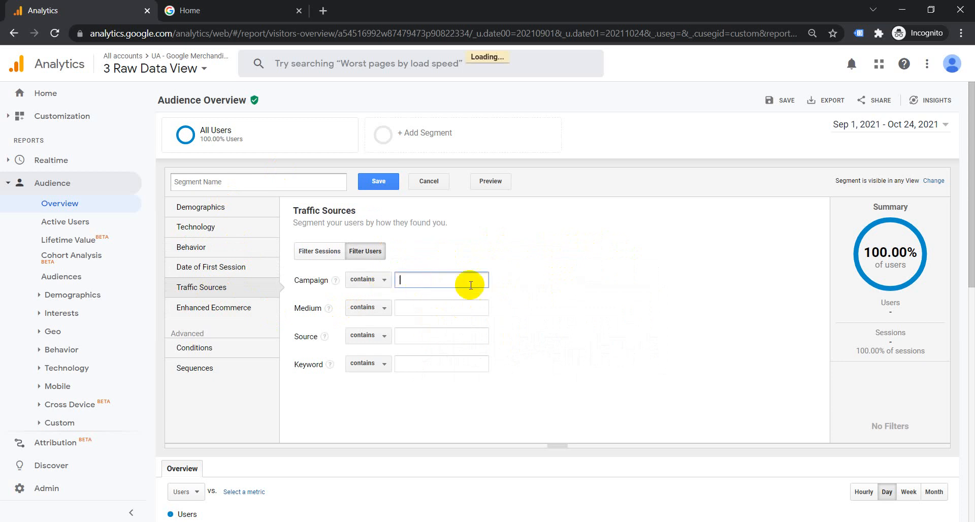
left_click(677, 252)
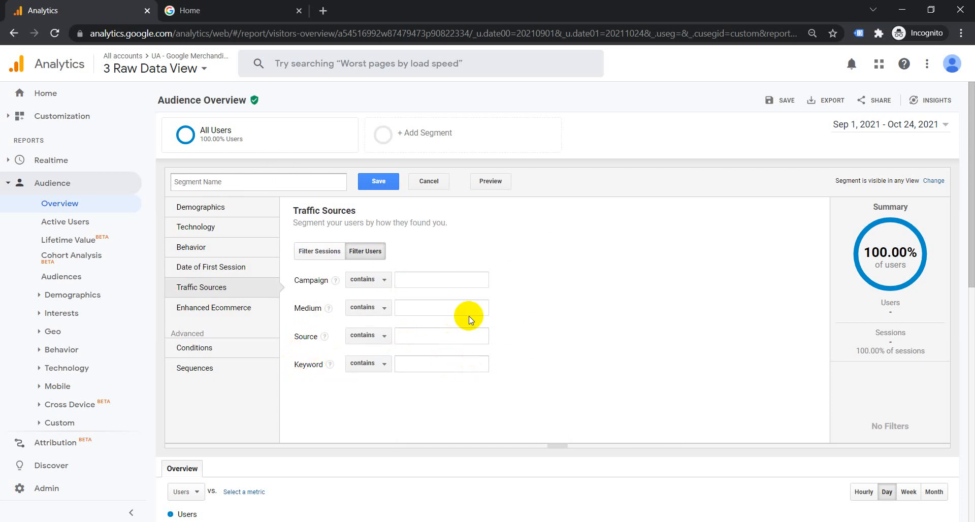
left_click(227, 310)
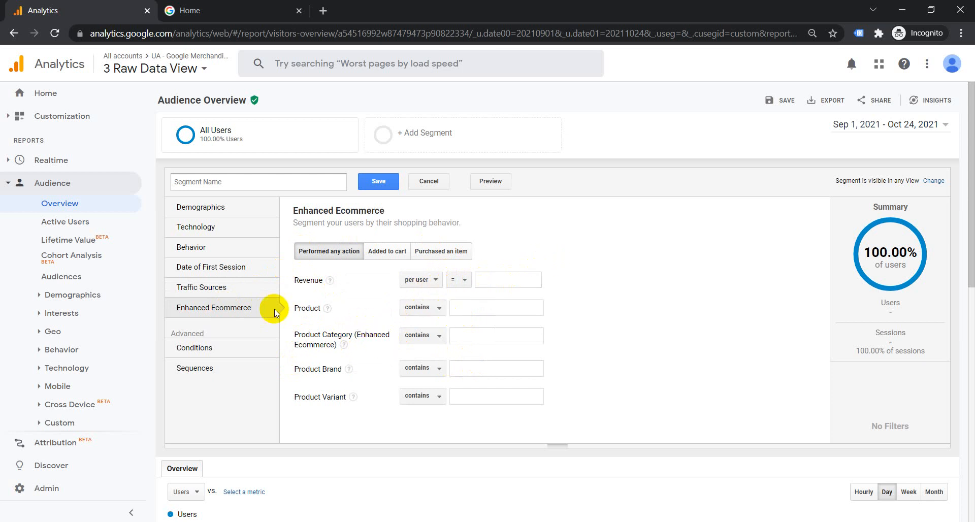
left_click(477, 309)
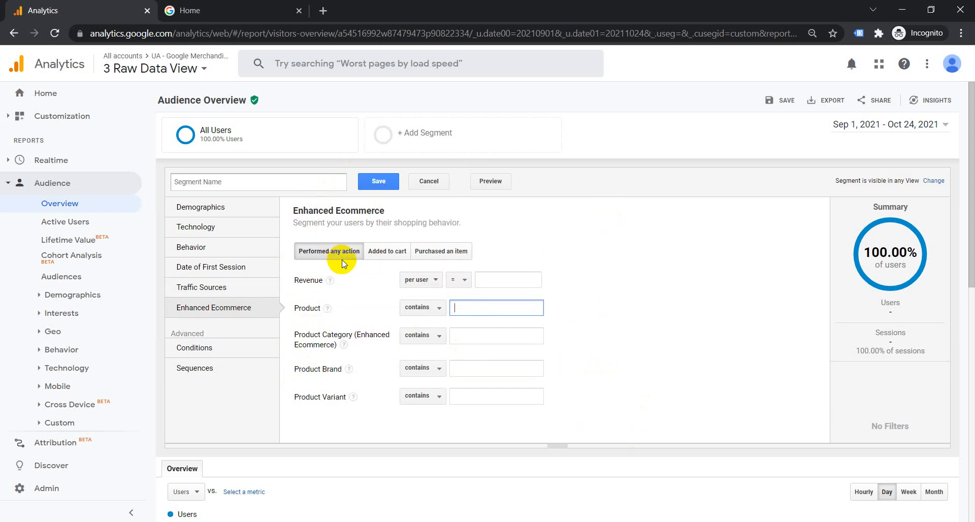
left_click(199, 350)
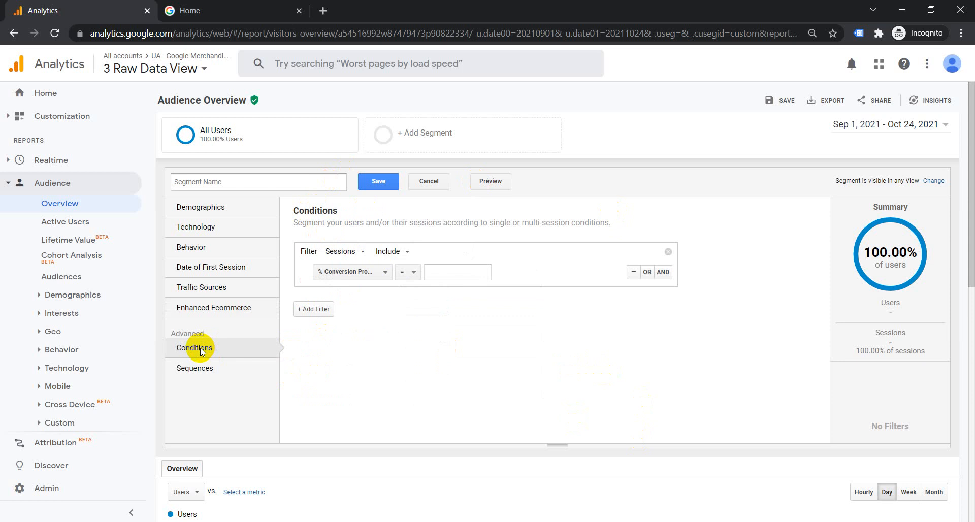
- Set the first condition's dimension to Search Term and add an OR row
left_click(357, 274)
scroll(397, 356, "up", 2)
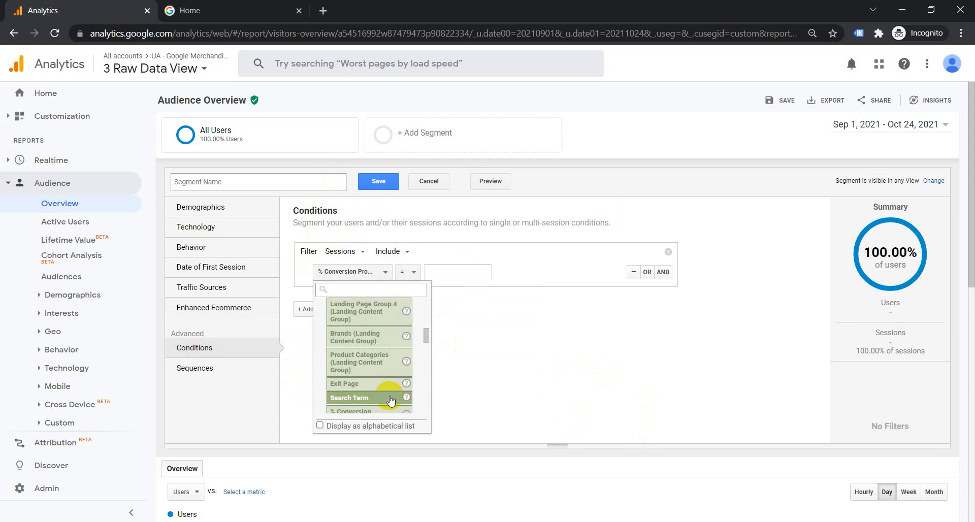
scroll(394, 376, "down", 1)
left_click(369, 332)
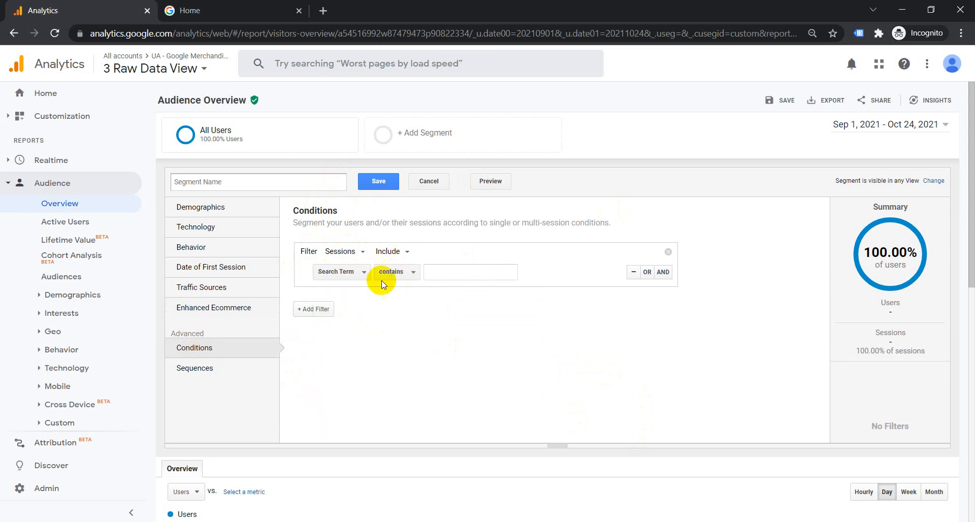
left_click(458, 267)
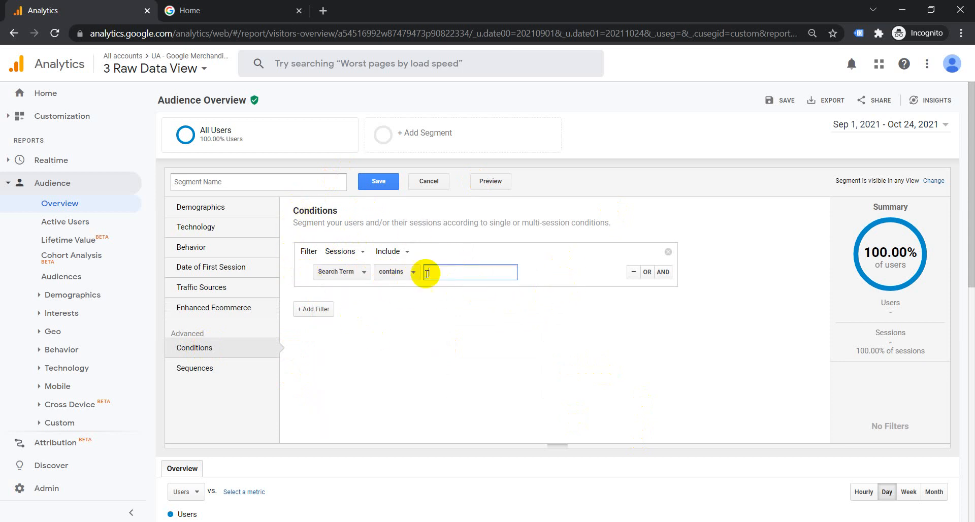
left_click(647, 272)
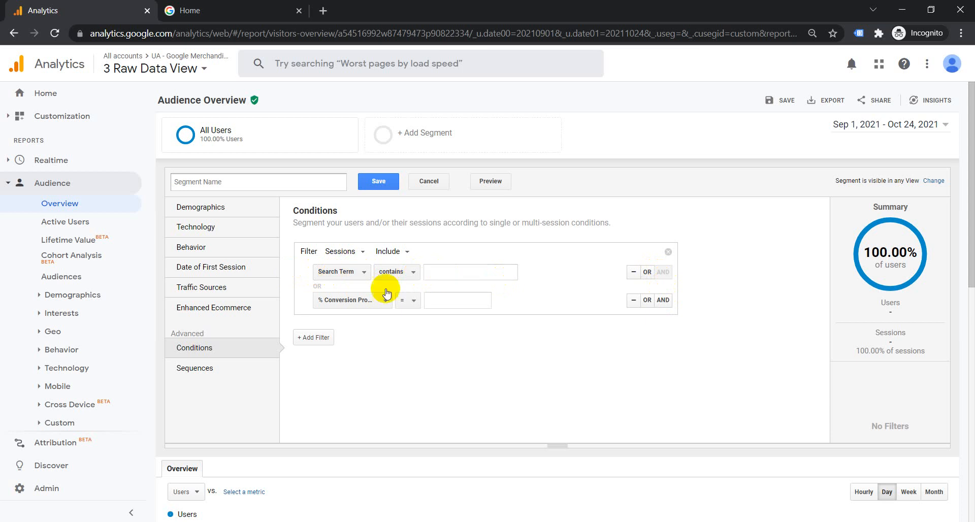
- Set the second OR row to Page Title and add a third OR row
left_click(366, 300)
scroll(394, 386, "down", 5)
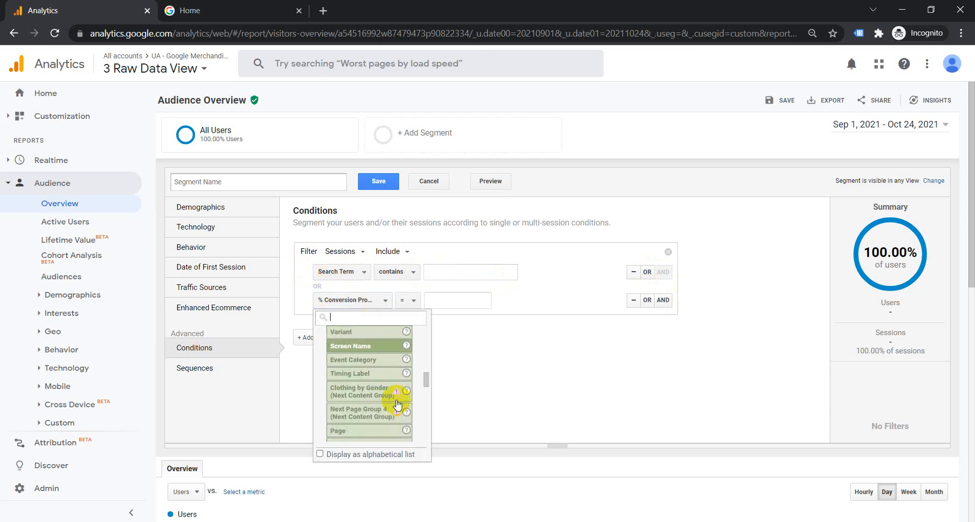
scroll(397, 405, "up", 3)
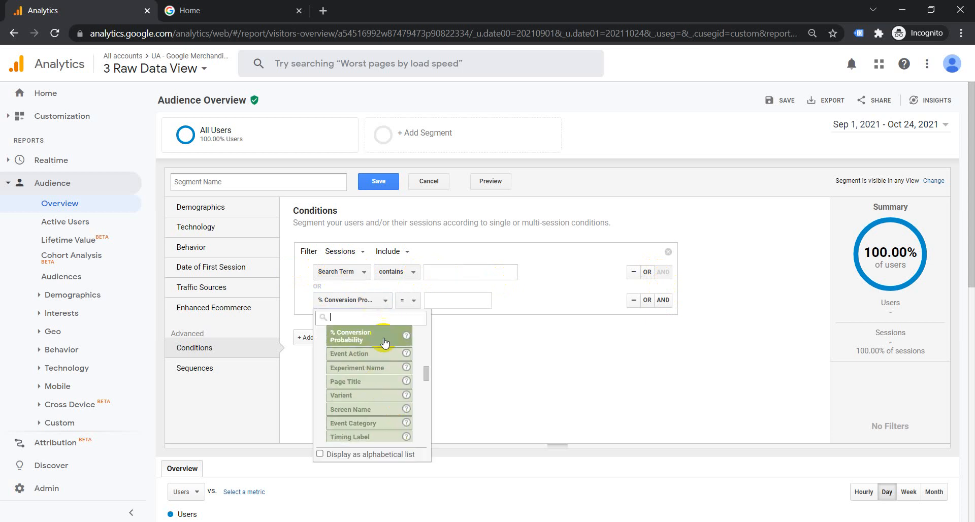
left_click(365, 380)
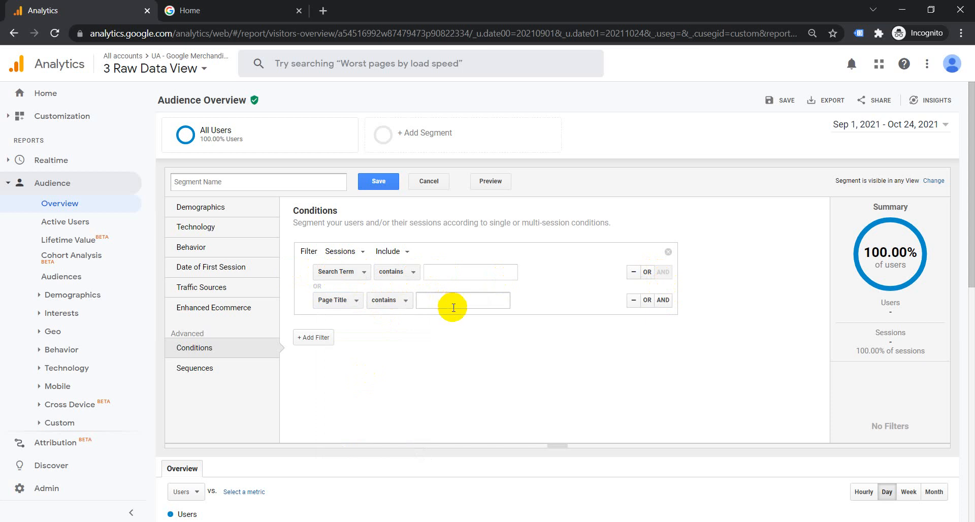
left_click(647, 300)
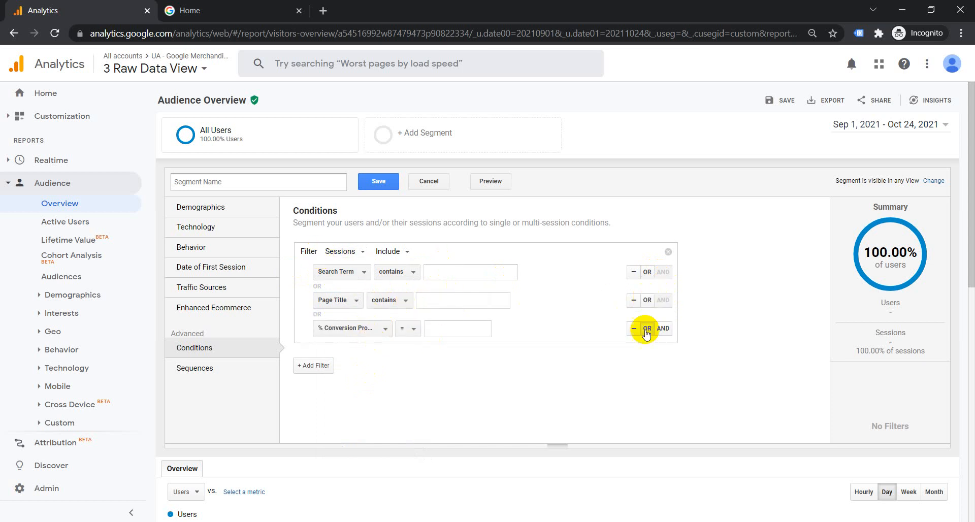
left_click(204, 375)
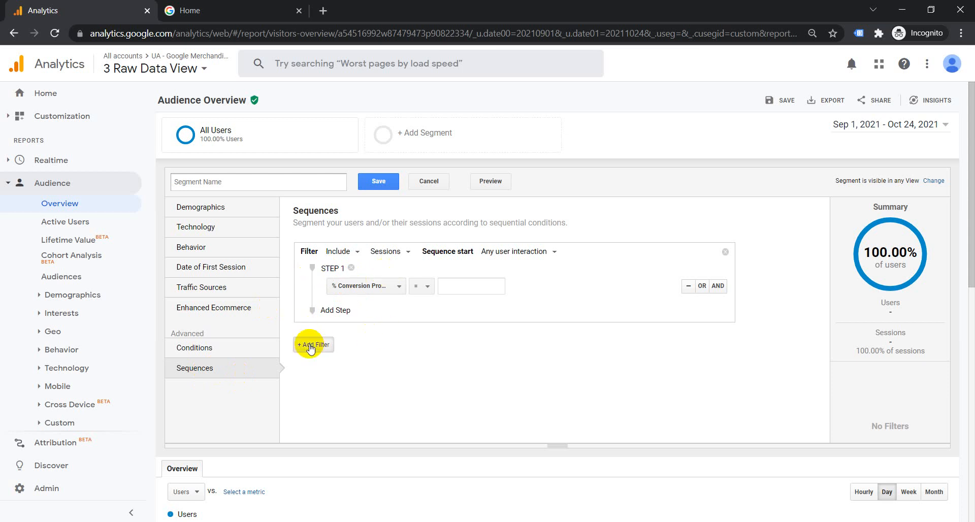
- Search 'larding page' to choose Landing Page for Step 1's dimension, then add Step 2
left_click(384, 288)
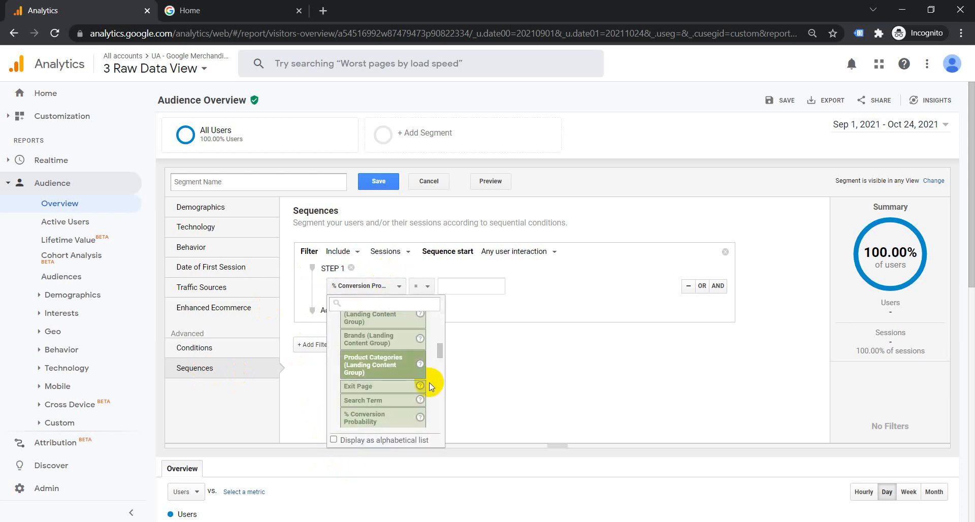
scroll(405, 384, "up", 1)
scroll(404, 385, "up", 1)
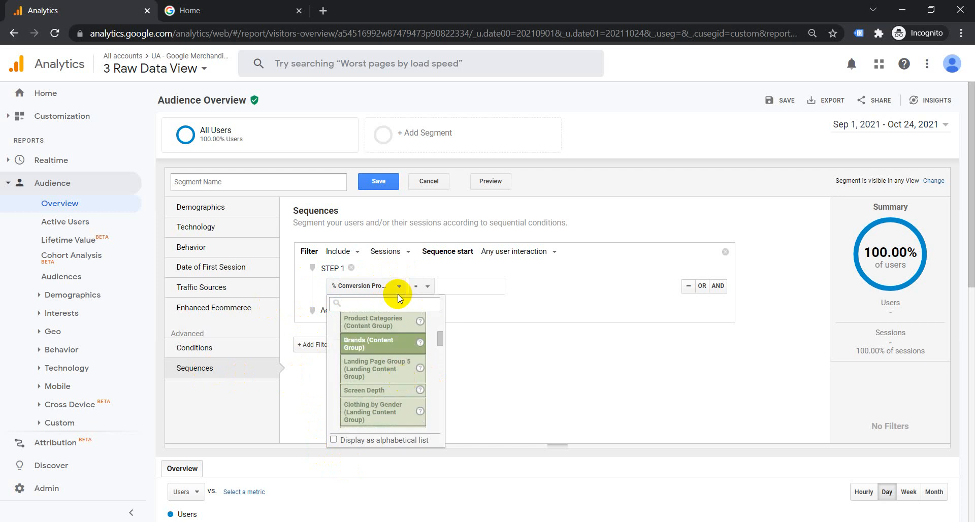
type("lar")
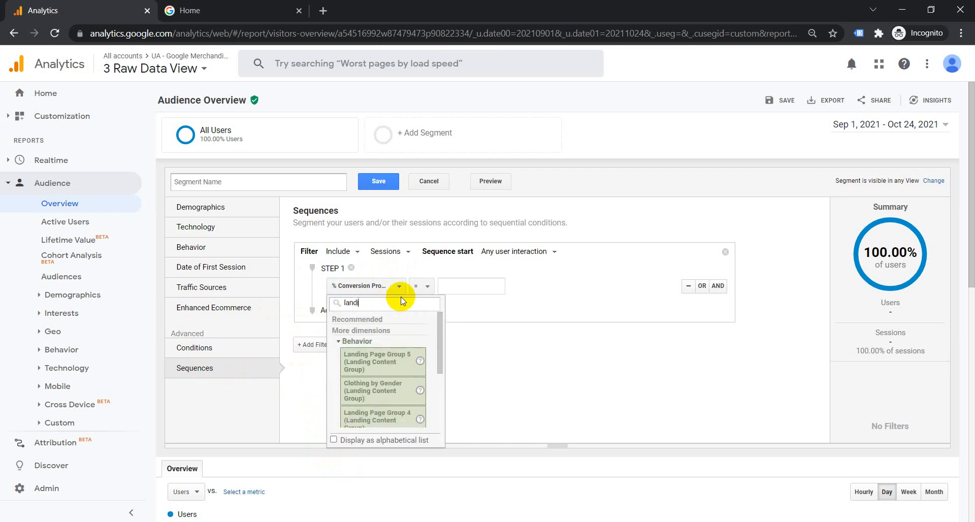
type("ding page")
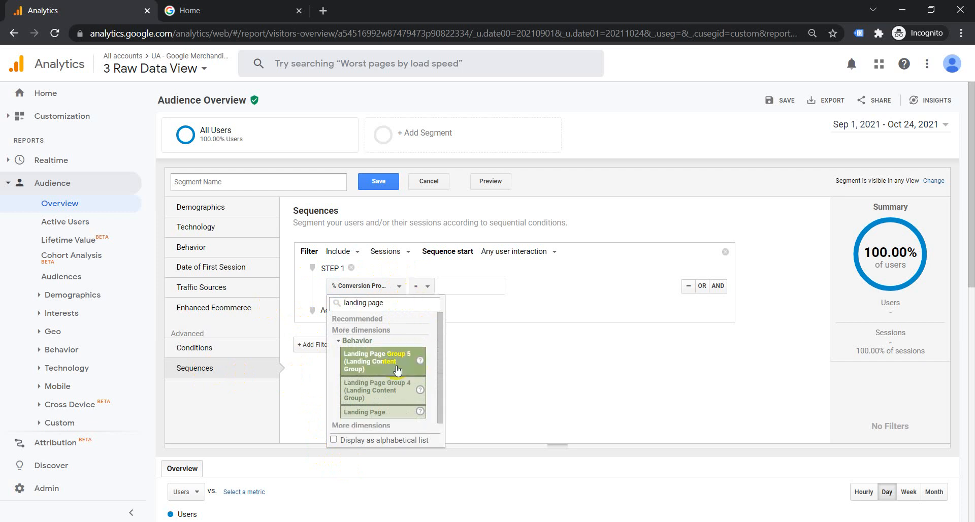
scroll(398, 371, "down", 1)
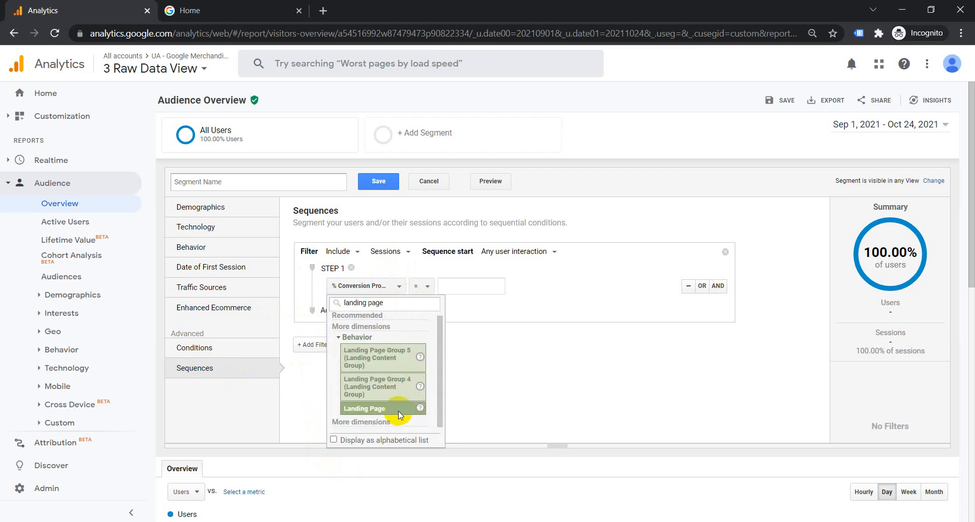
left_click(398, 409)
left_click(488, 284)
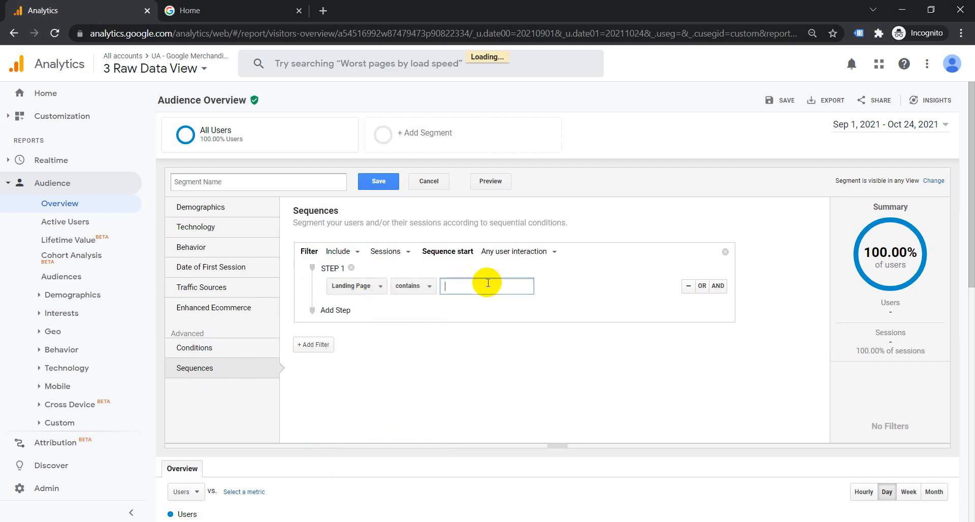
left_click(333, 311)
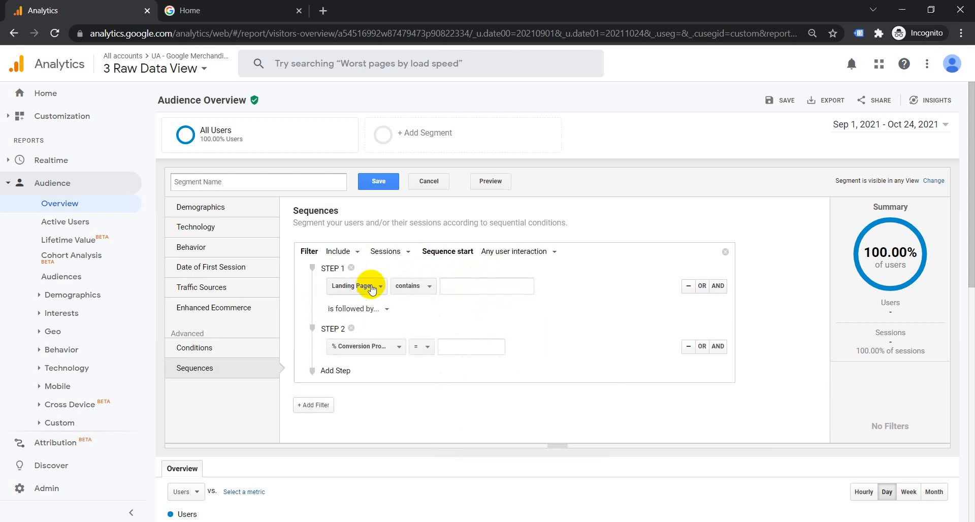
- Try a second sequence step filtering on Page Title with the value 'bas'
left_click(385, 309)
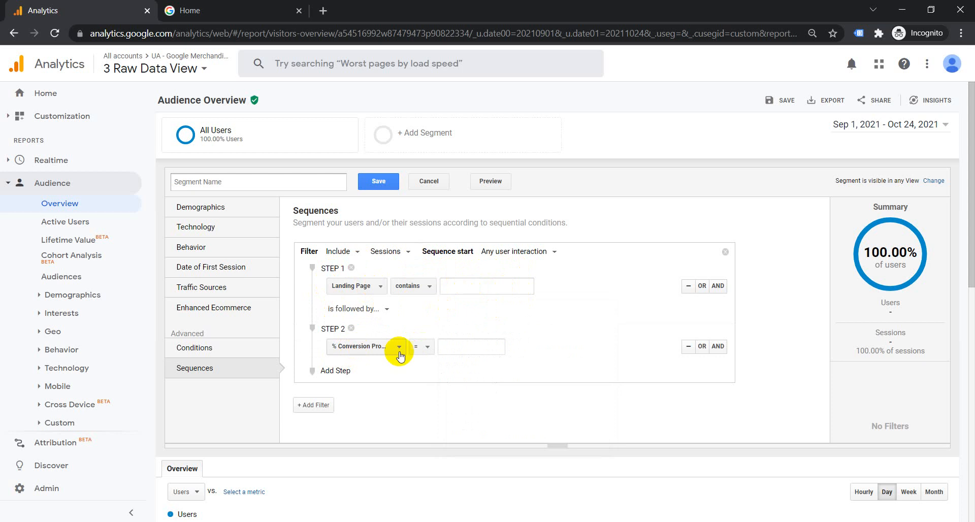
left_click(358, 350)
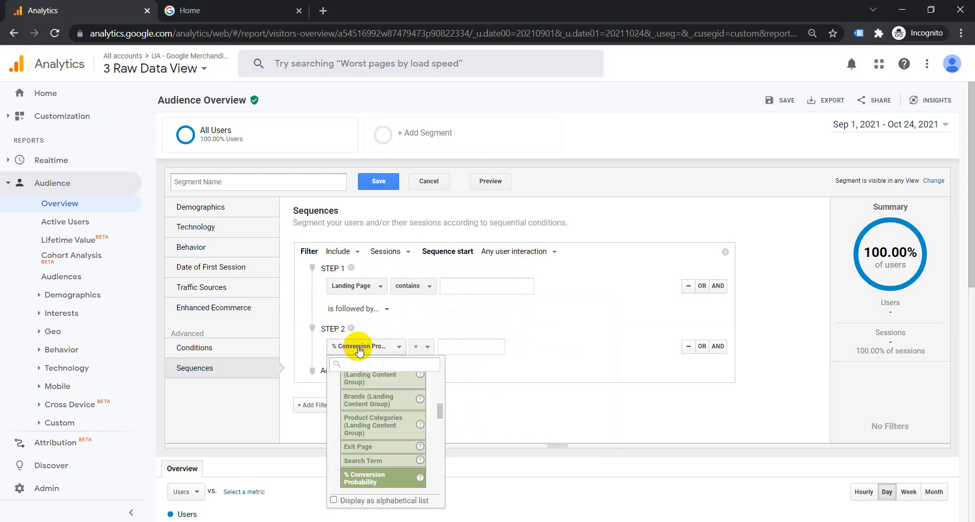
type("page")
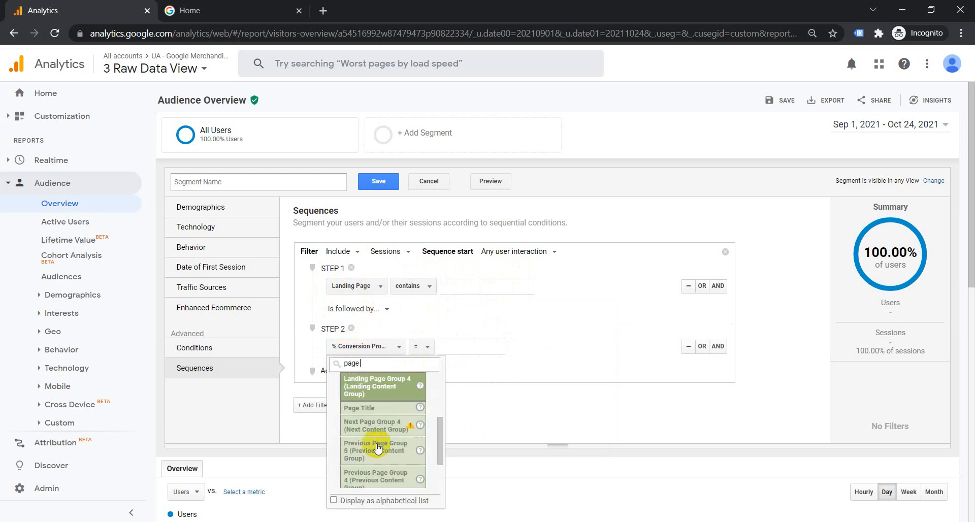
scroll(407, 433, "down", 5)
scroll(420, 402, "up", 8)
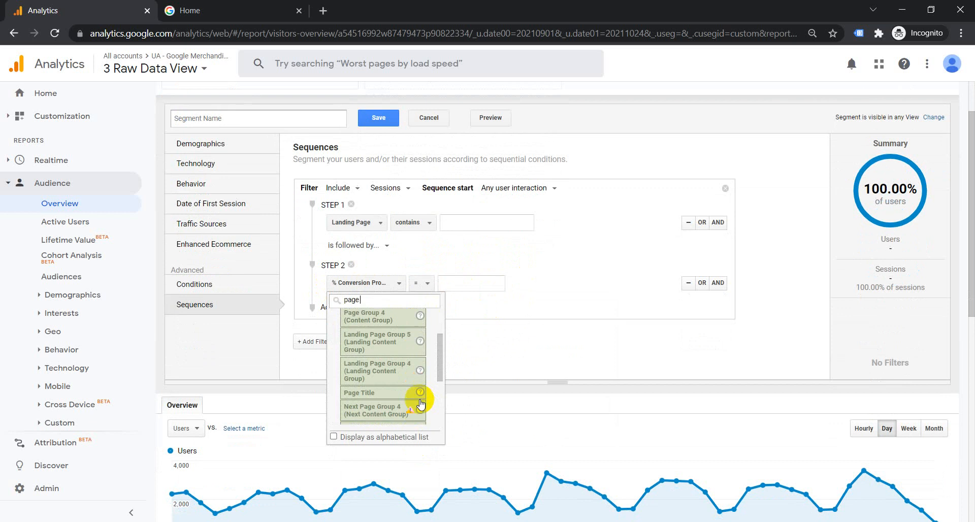
scroll(440, 346, "down", 3)
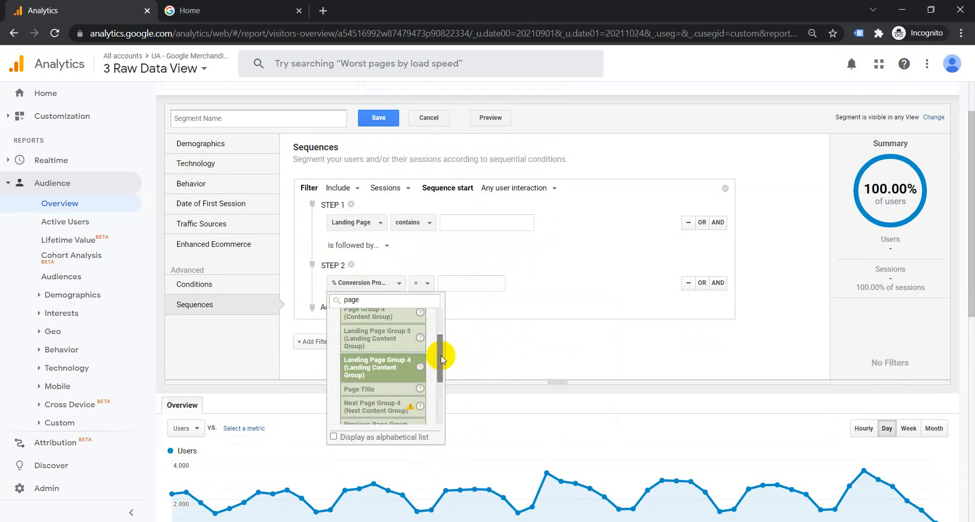
left_click_drag(442, 348, 448, 315)
scroll(447, 305, "down", 3)
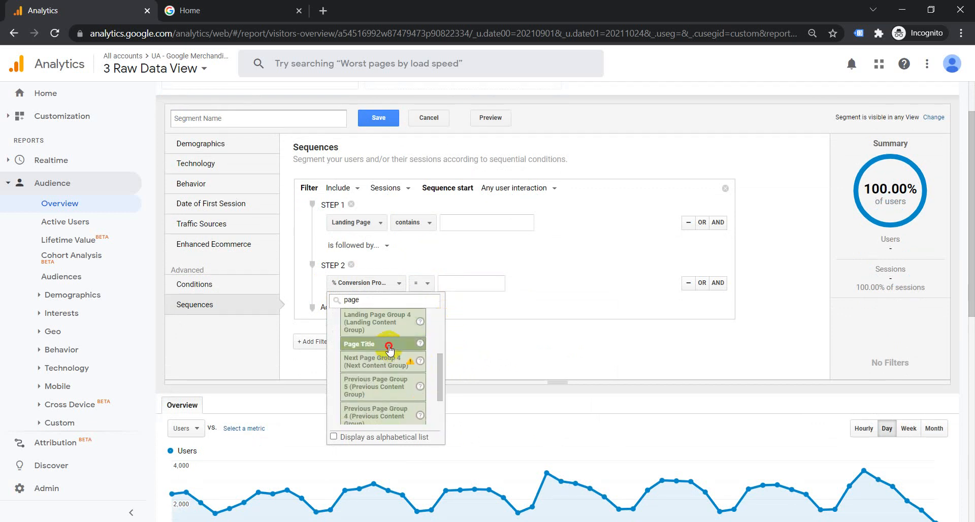
left_click(387, 341)
scroll(445, 343, "up", 1)
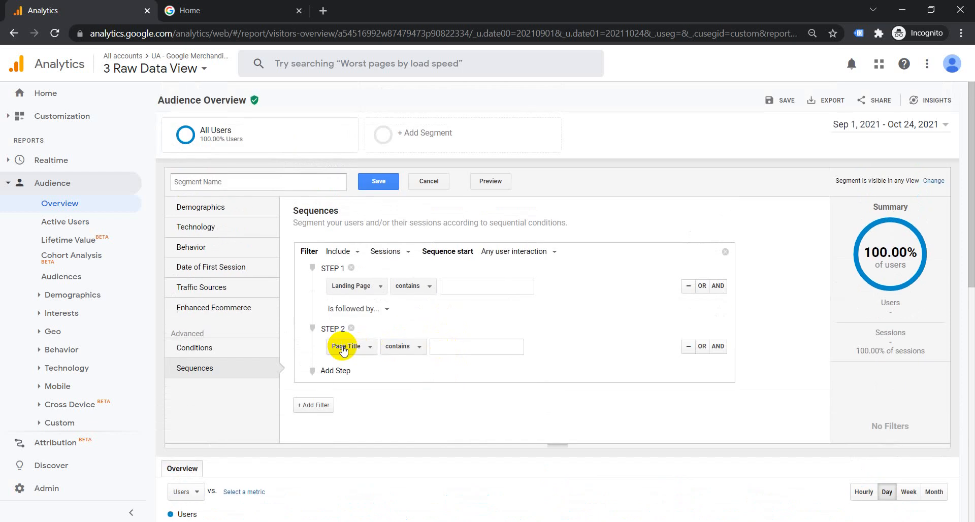
left_click(477, 350)
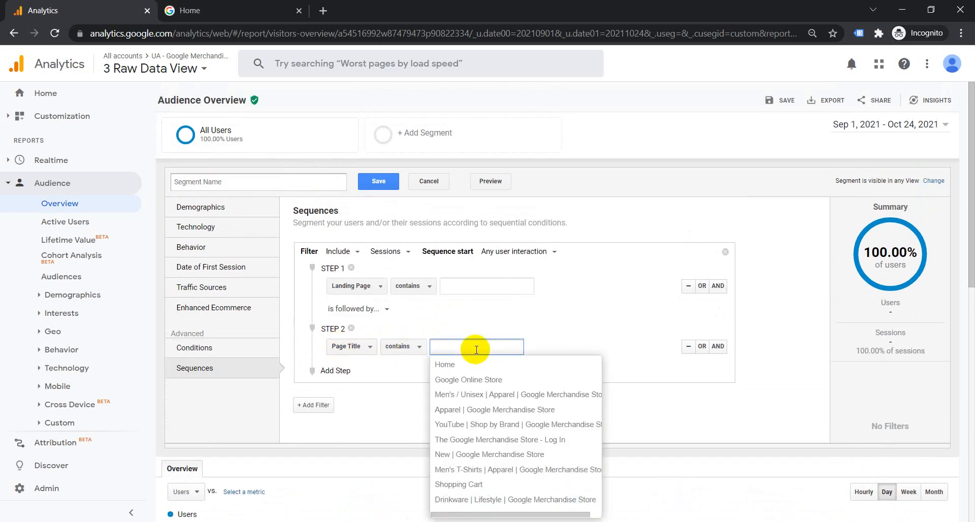
type("b")
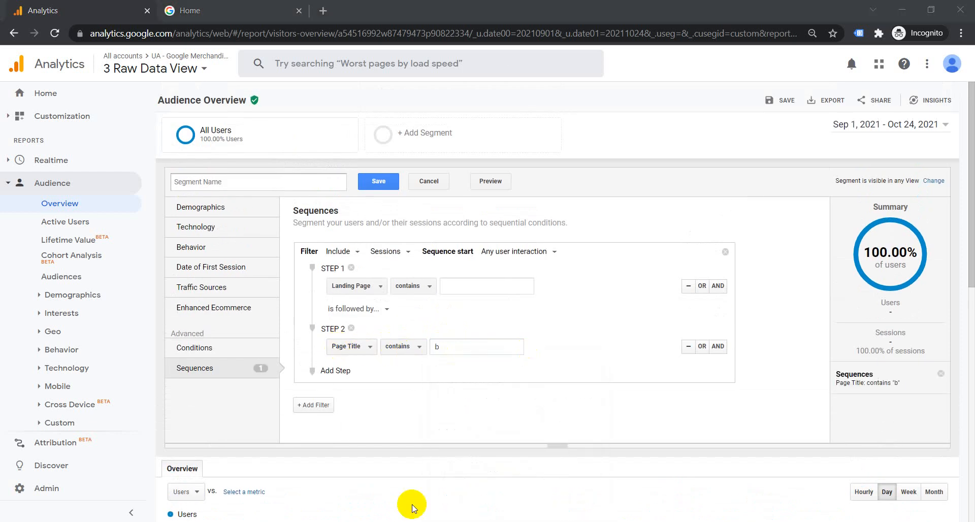
left_click(452, 347)
type("asket")
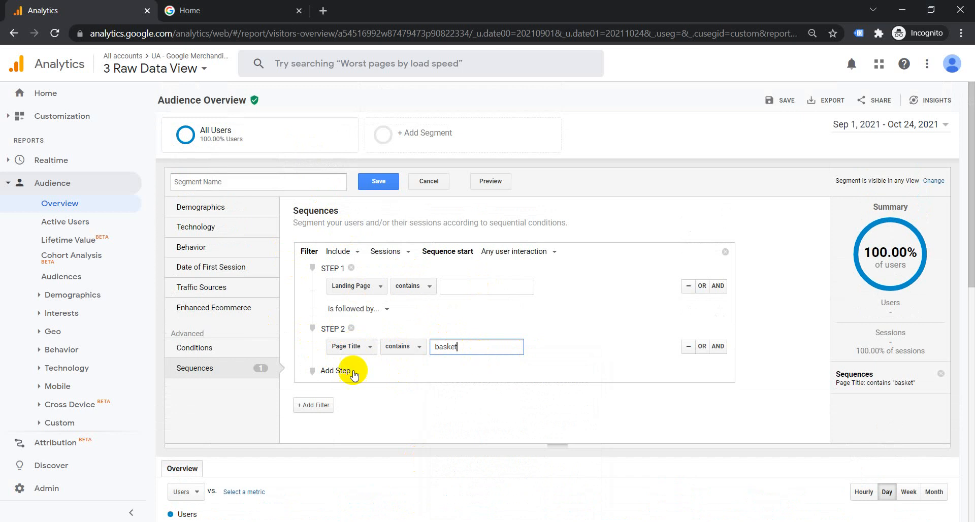
- Add a third sequence step, briefly check the Demographics and Technology conditions, then return to Sequences
left_click(327, 370)
scroll(397, 384, "down", 1)
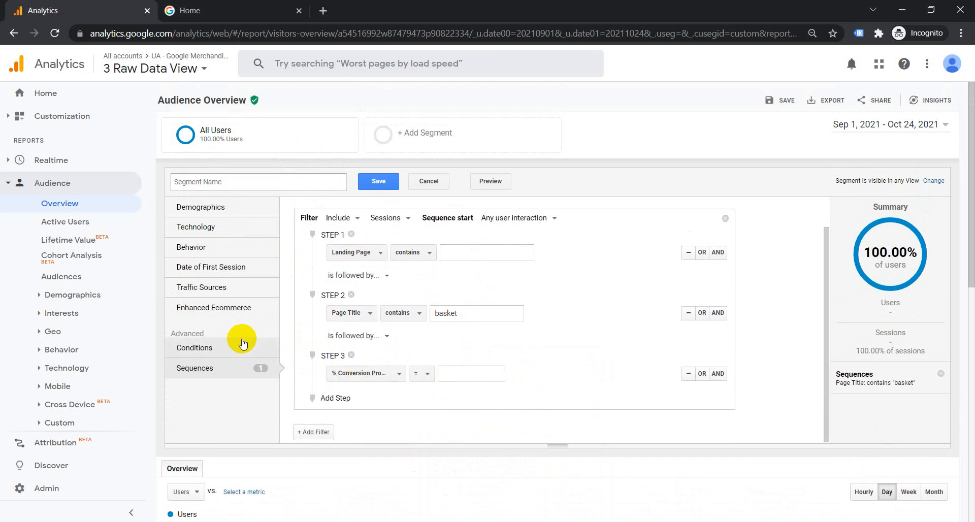
scroll(338, 417, "down", 3)
scroll(343, 405, "up", 3)
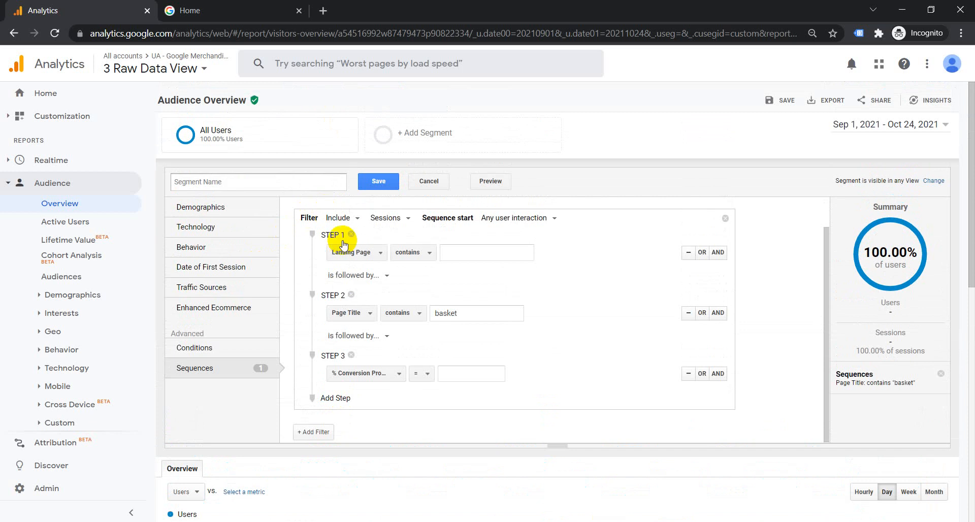
left_click(207, 215)
left_click(207, 226)
left_click(211, 212)
left_click(250, 374)
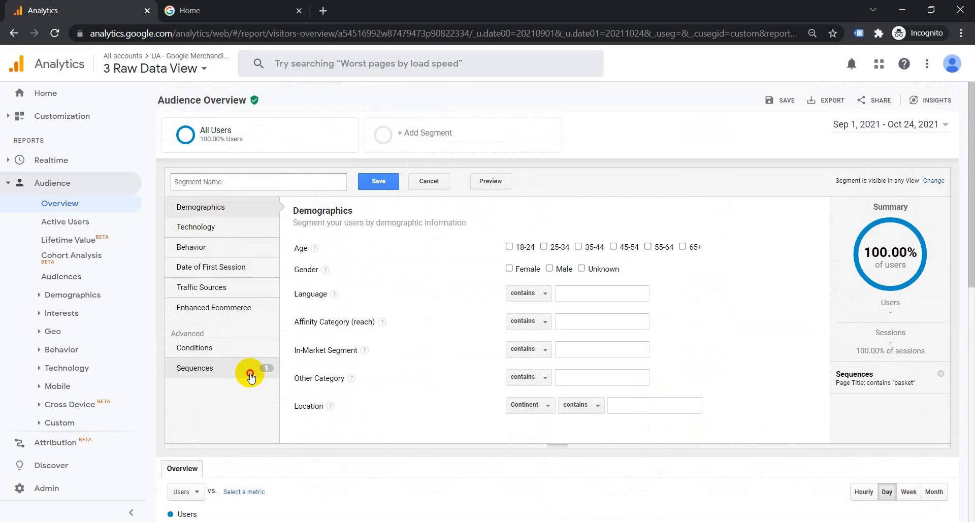
- Delete step 2's Page Title condition and remove Steps 3 and 2, leaving only Step 1
scroll(630, 386, "down", 1)
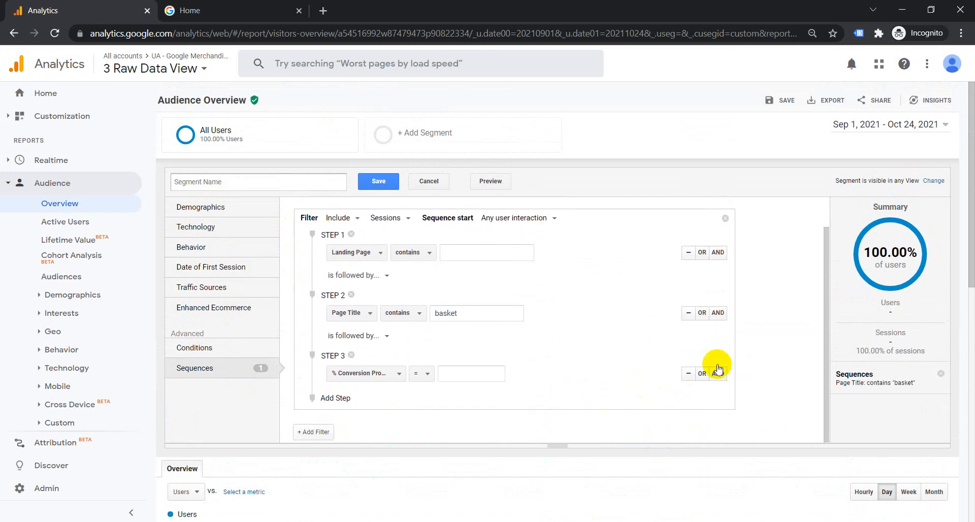
left_click(689, 314)
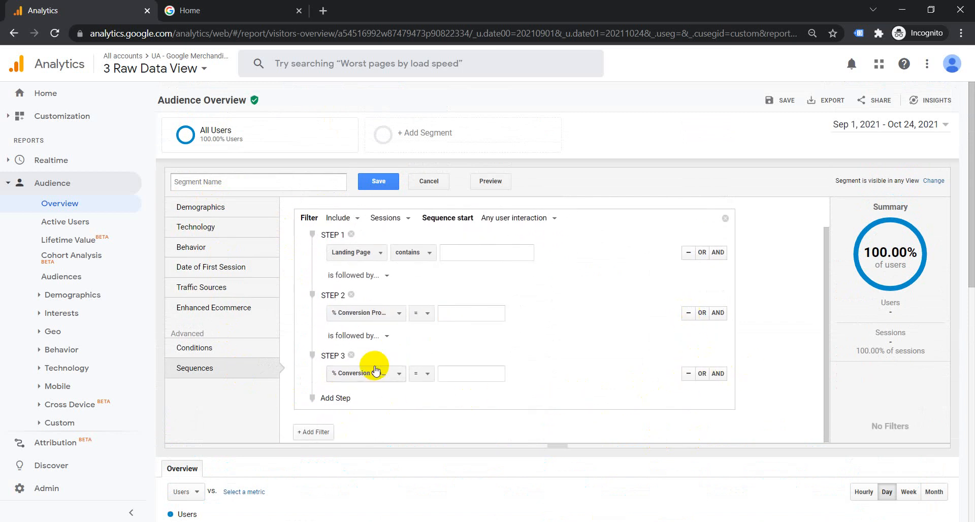
left_click(350, 356)
left_click(351, 329)
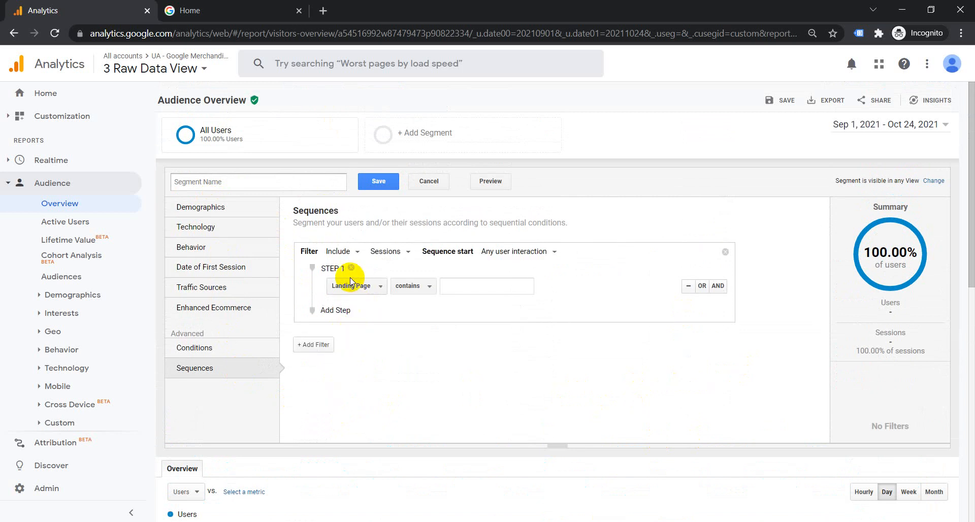
left_click(196, 227)
- Limit the segment to Age 18-24 under Demographics and save it as 'Age (18-24)'
left_click(209, 208)
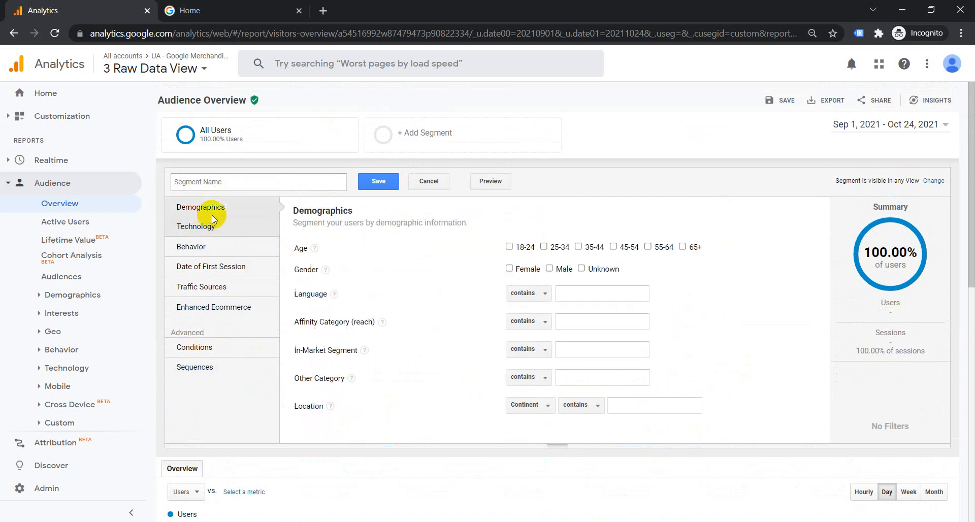
left_click(509, 247)
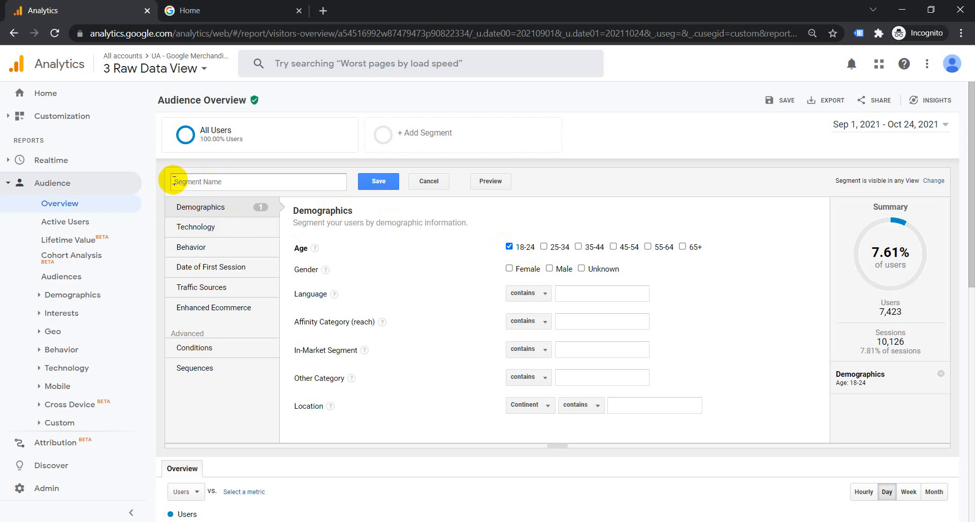
scroll(217, 392, "down", 6)
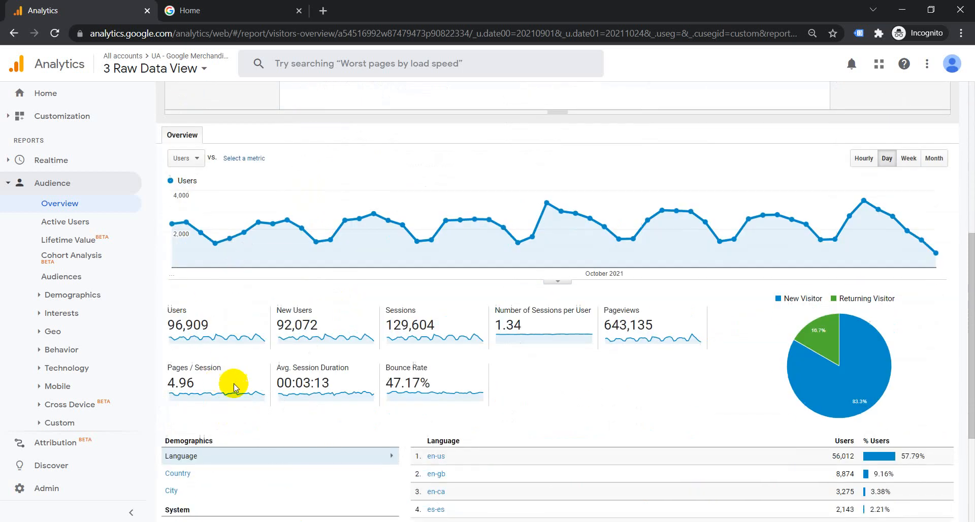
scroll(249, 371, "up", 4)
scroll(248, 370, "up", 2)
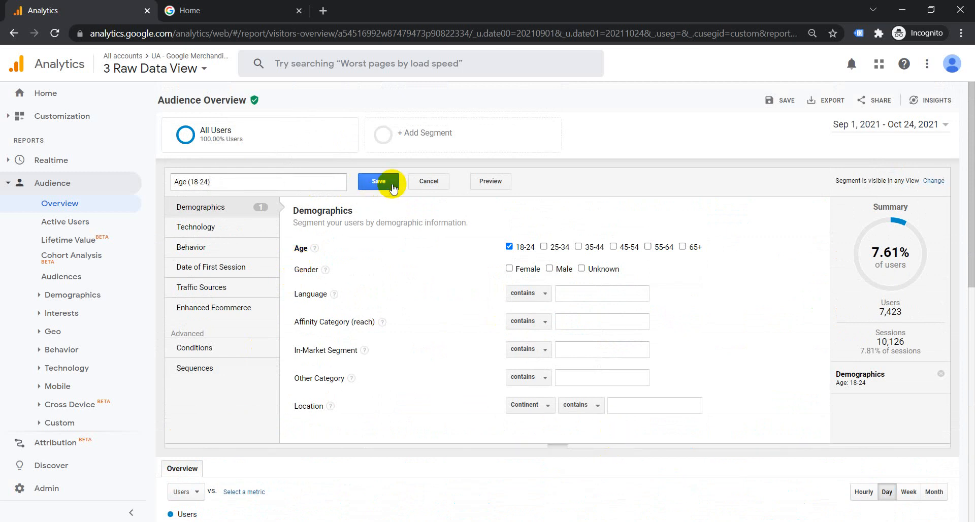
left_click(375, 182)
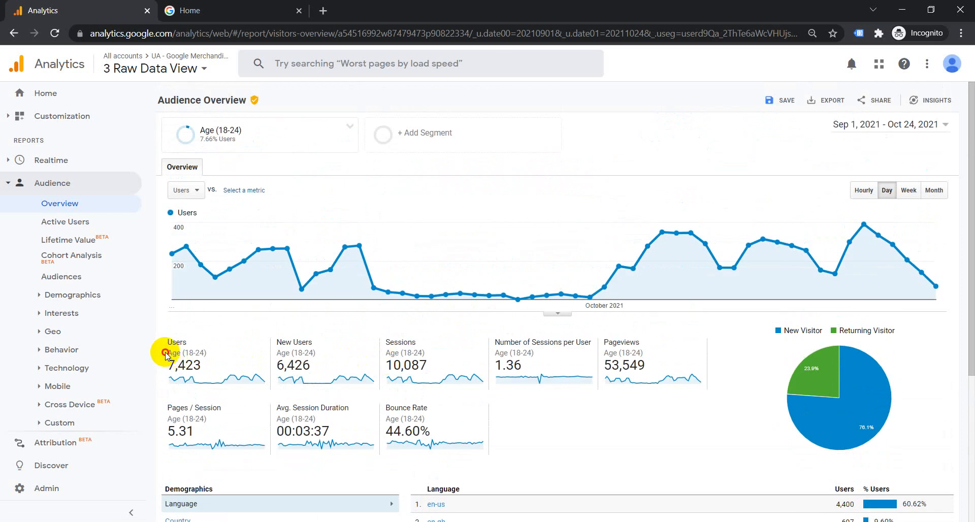
- Add All Users as a comparison segment alongside Age (18-24) and apply it
left_click(195, 352)
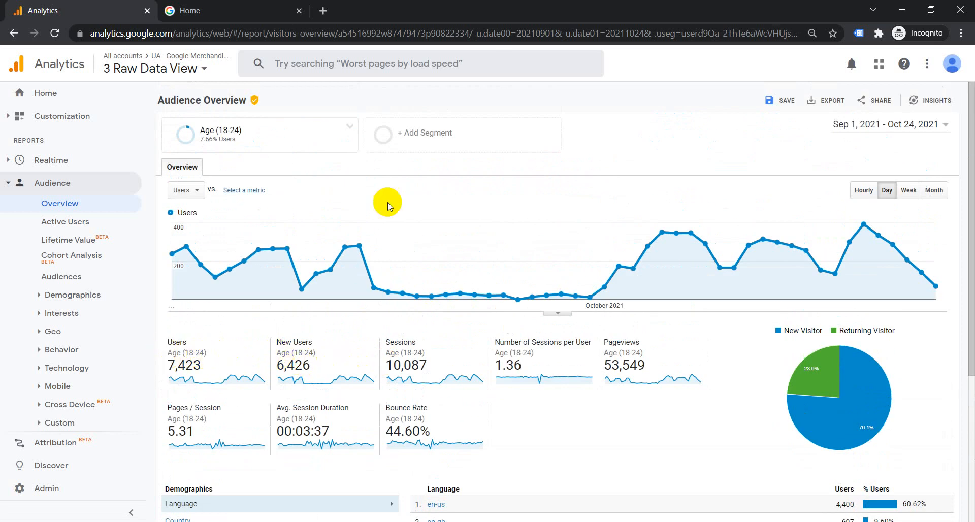
left_click(409, 136)
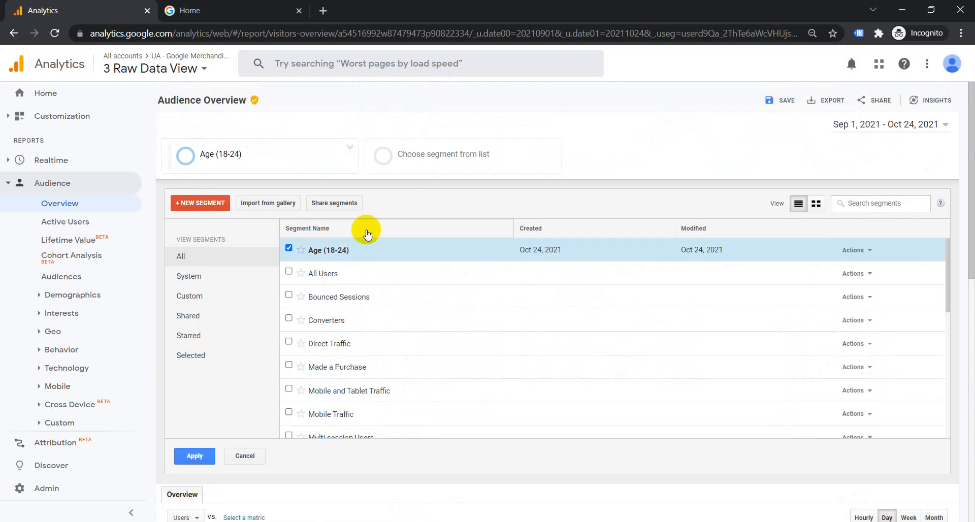
left_click(289, 272)
left_click(209, 451)
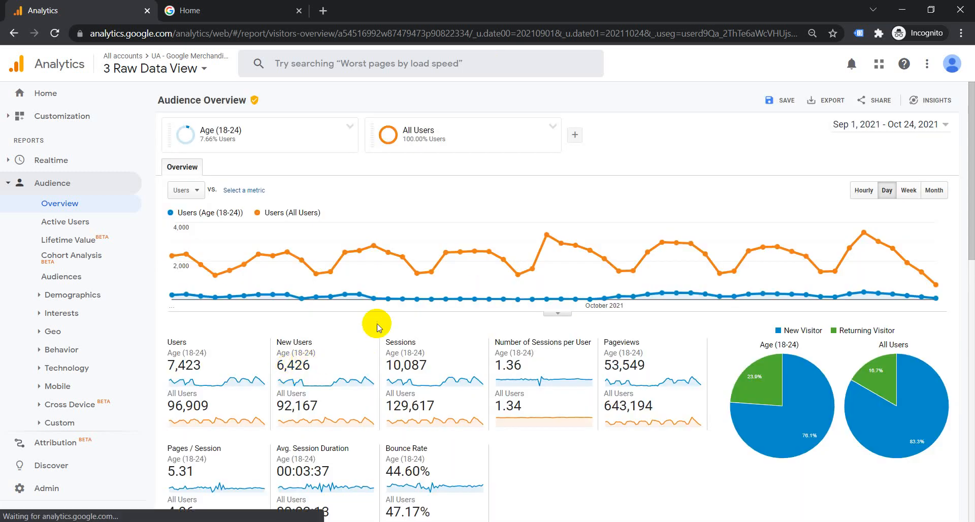
- Review the comparison metrics, then re-apply the segments with All Users still included
scroll(377, 327, "down", 1)
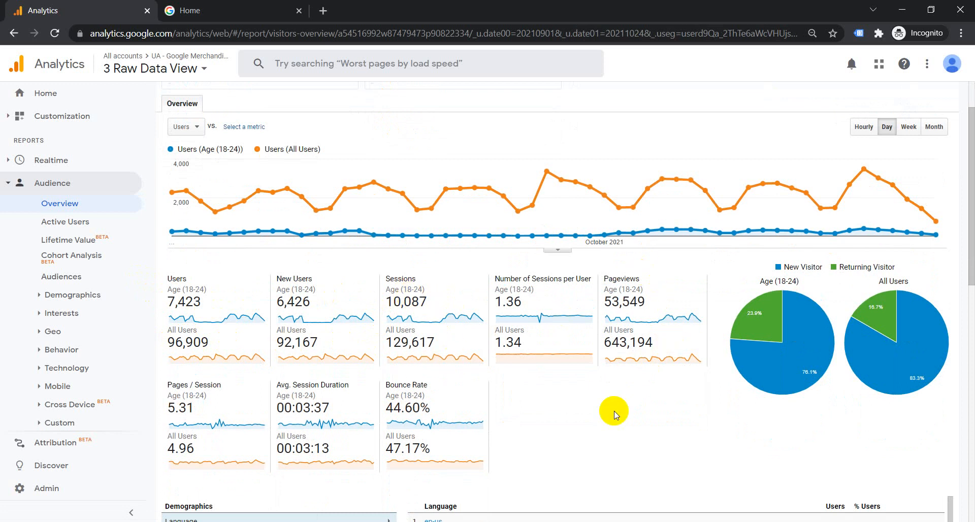
scroll(284, 386, "up", 1)
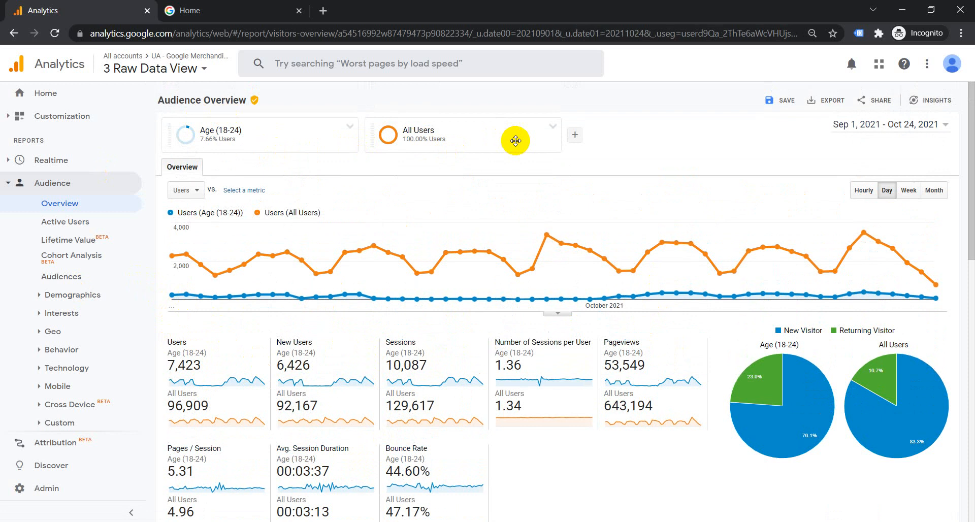
left_click(495, 140)
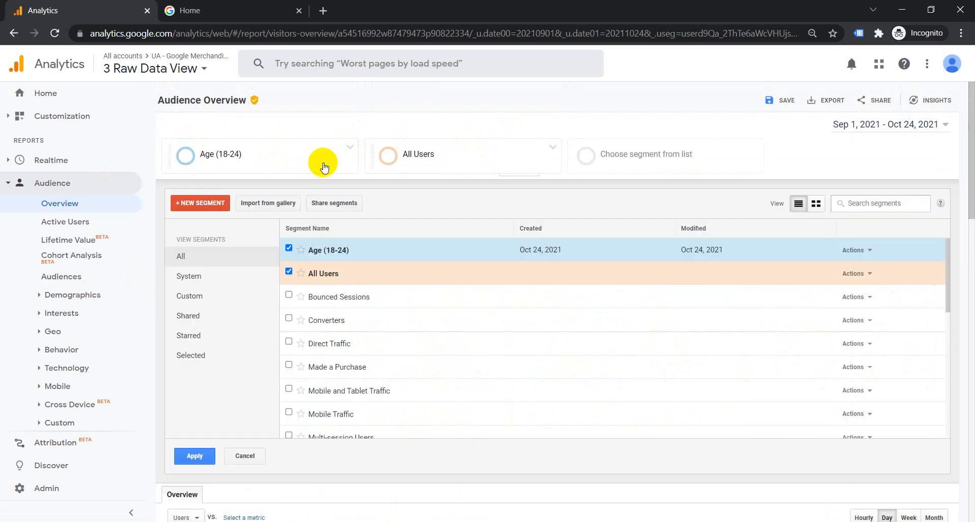
left_click(289, 271)
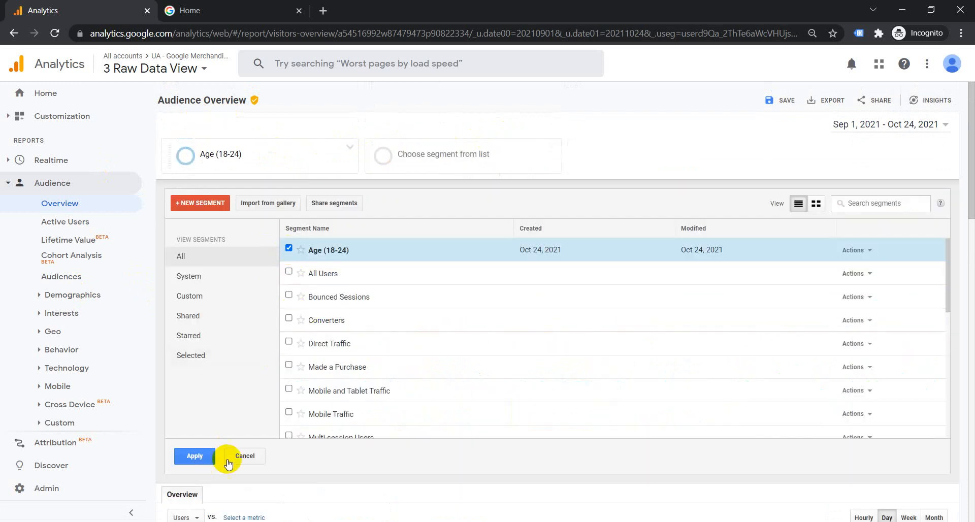
left_click(289, 271)
left_click(208, 455)
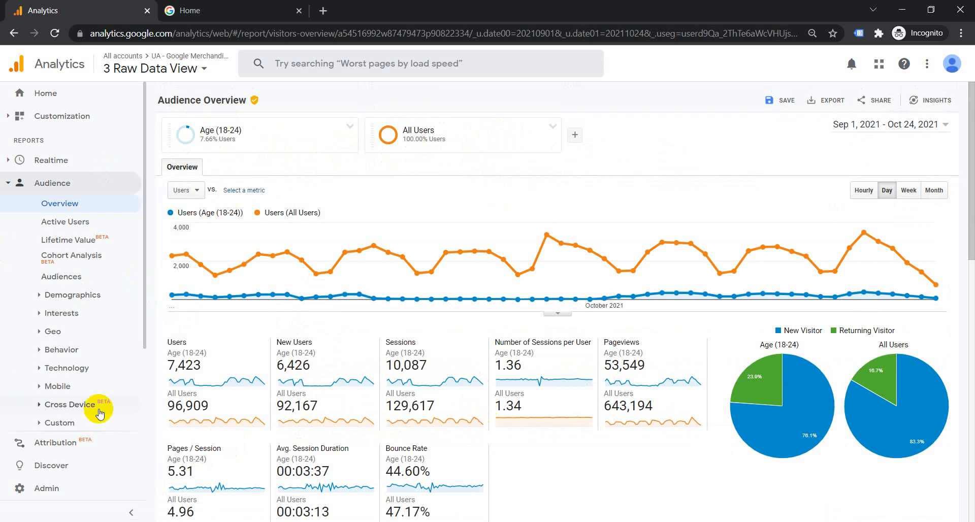
- Swap the Age (18-24) segment for Direct Traffic, compared against All Users
left_click(75, 184)
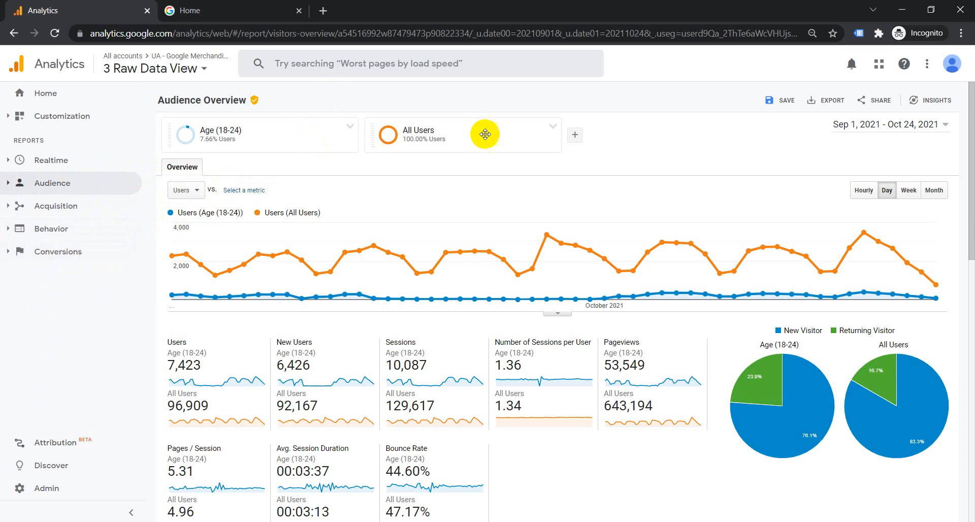
left_click(522, 142)
left_click(289, 271)
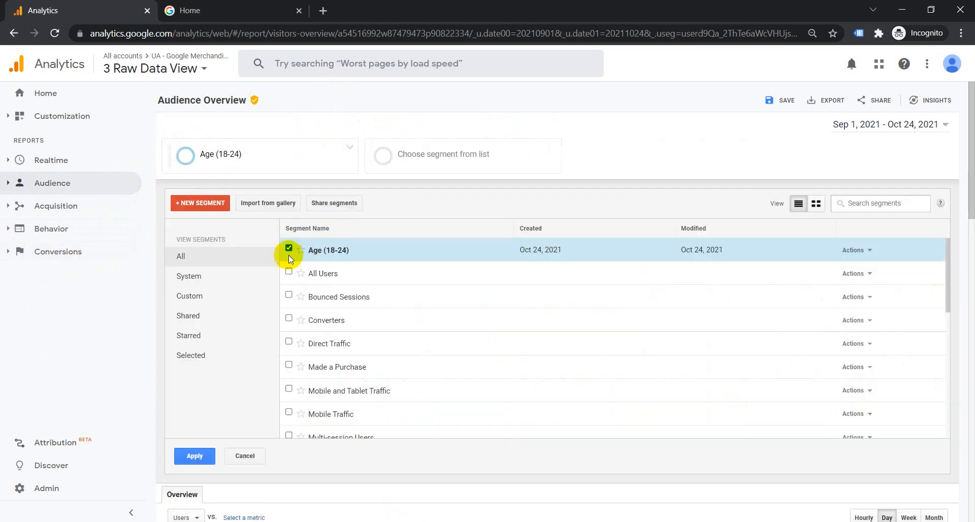
left_click(289, 249)
scroll(416, 269, "down", 2)
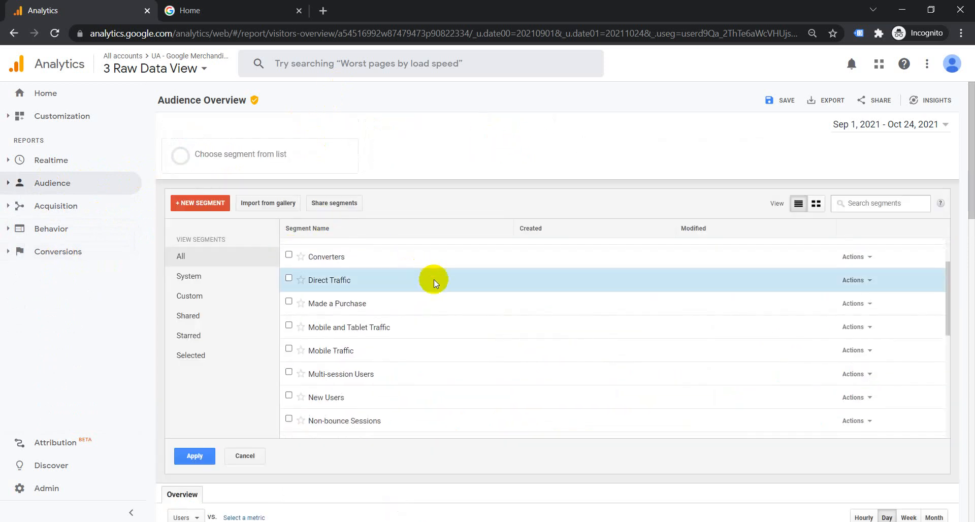
left_click(289, 277)
scroll(447, 304, "up", 2)
left_click(288, 274)
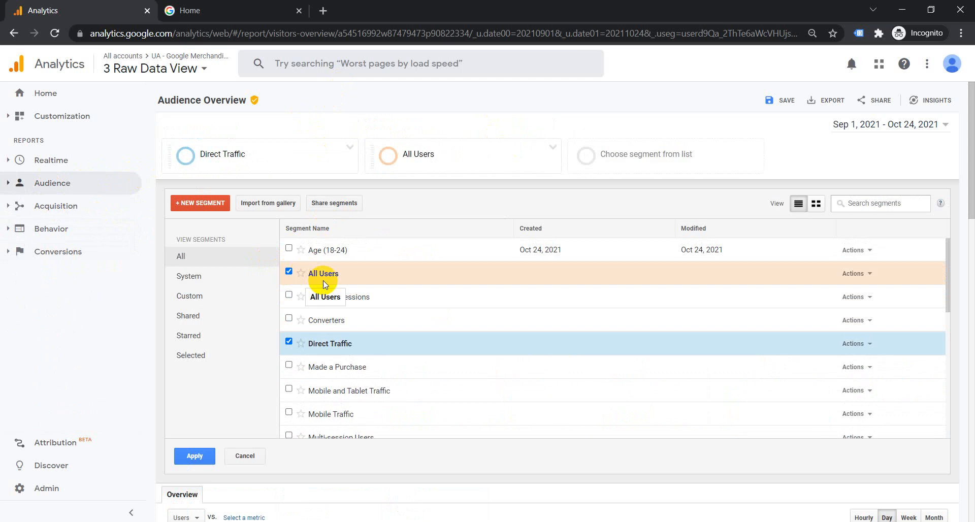
left_click(194, 456)
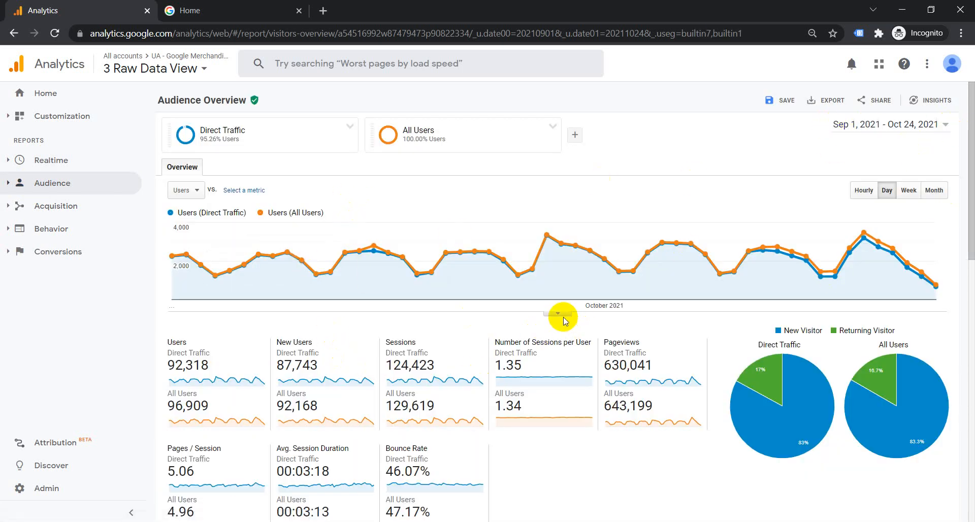
- Navigate to the Acquisition Overview report
scroll(563, 319, "down", 1)
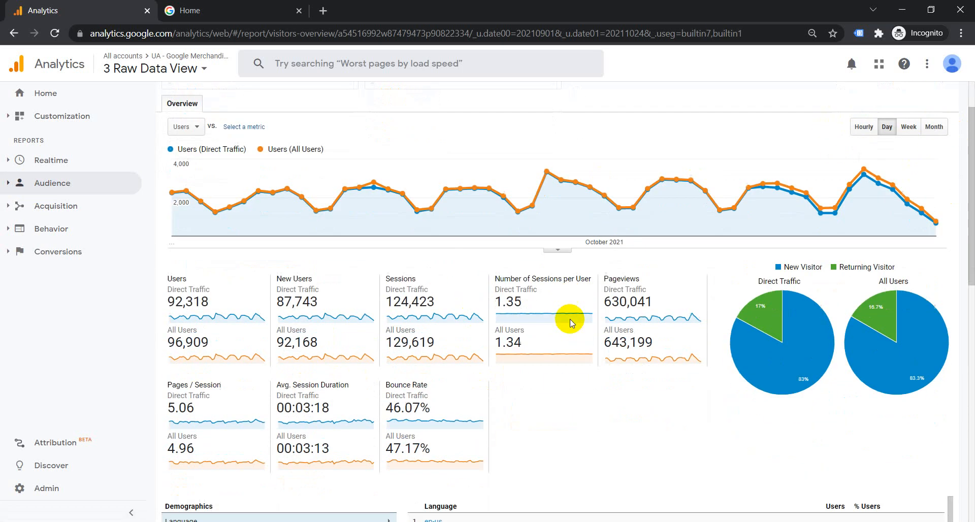
left_click(39, 186)
left_click(40, 185)
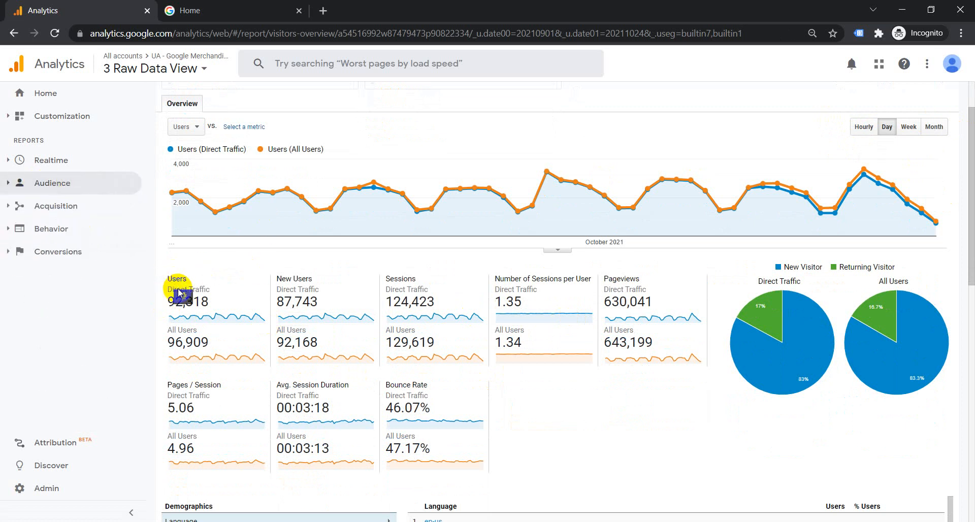
mouse_move(179, 293)
scroll(254, 354, "up", 1)
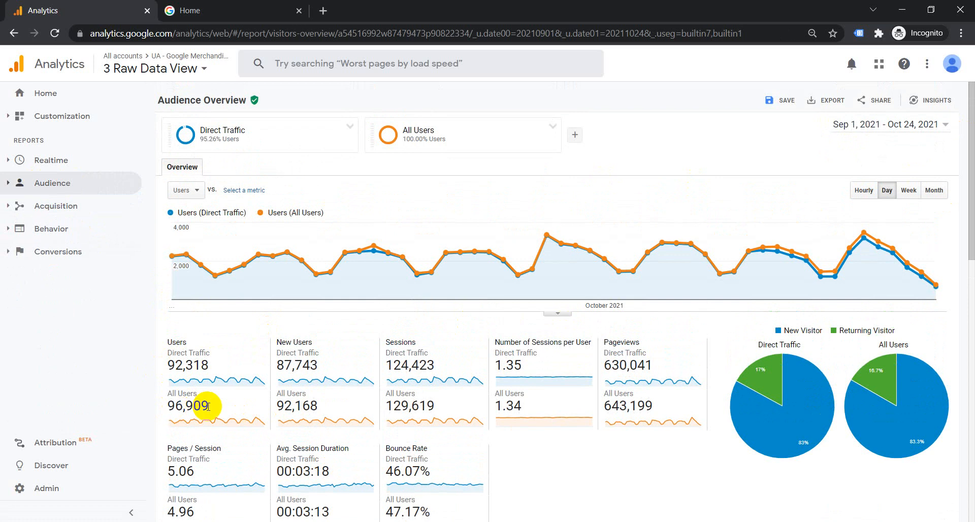
left_click(64, 206)
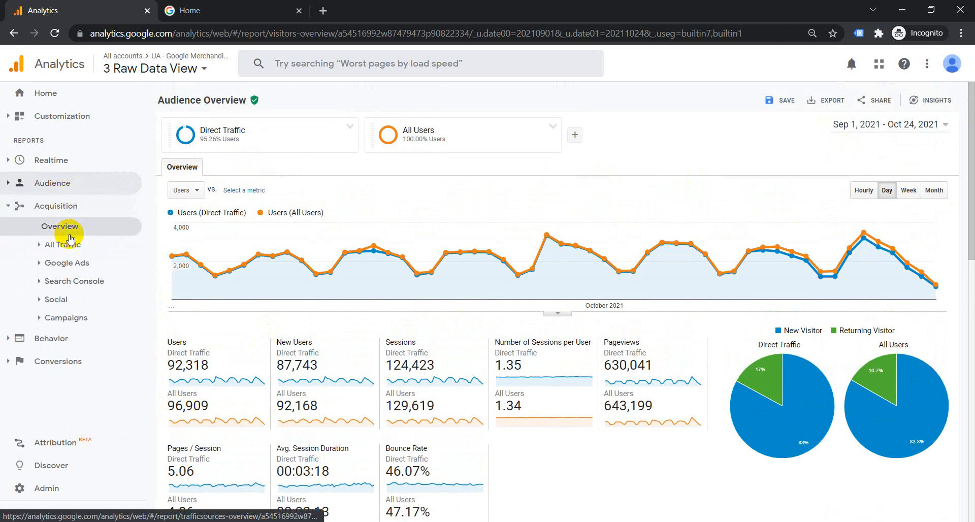
left_click(68, 223)
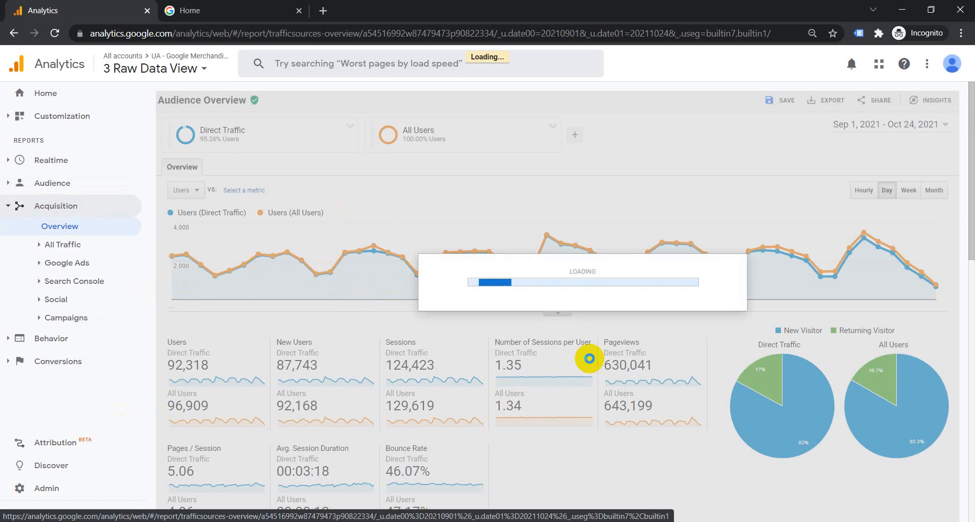
- Review the channel table: Direct Traffic's 92,318 Direct users versus All Users' 3,709 Paid Search
scroll(589, 362, "down", 1)
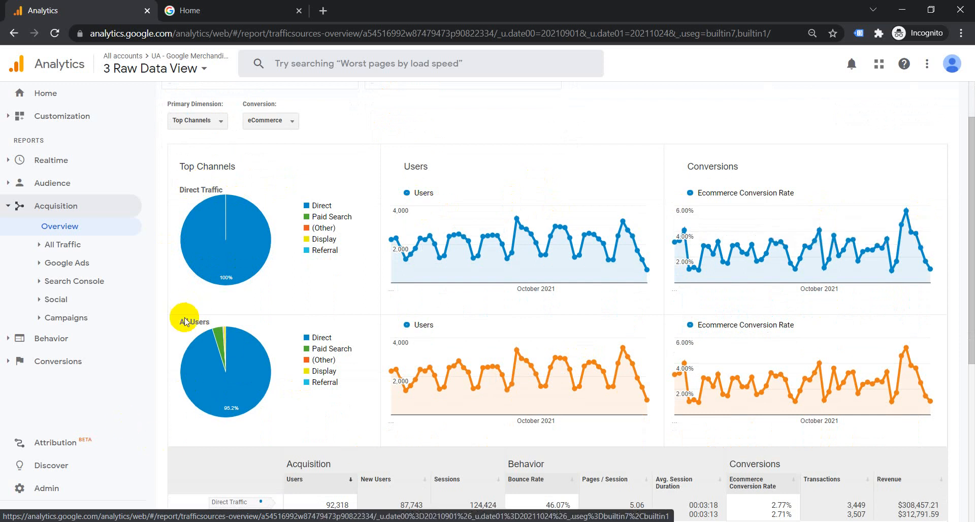
scroll(943, 391, "down", 5)
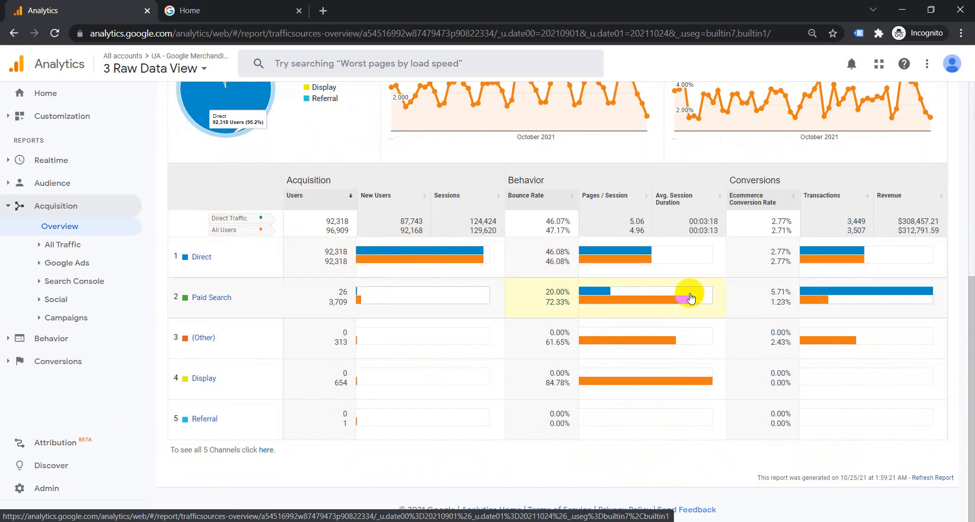
left_click(54, 209)
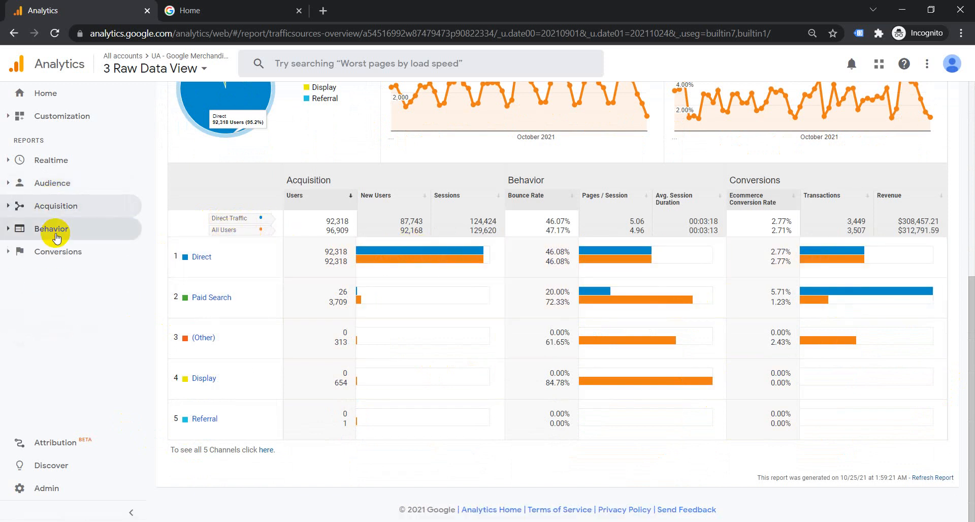
left_click(48, 227)
- View Behavior Overview pageviews: 630,045 for Direct Traffic versus 643,205 for All Users
left_click(64, 249)
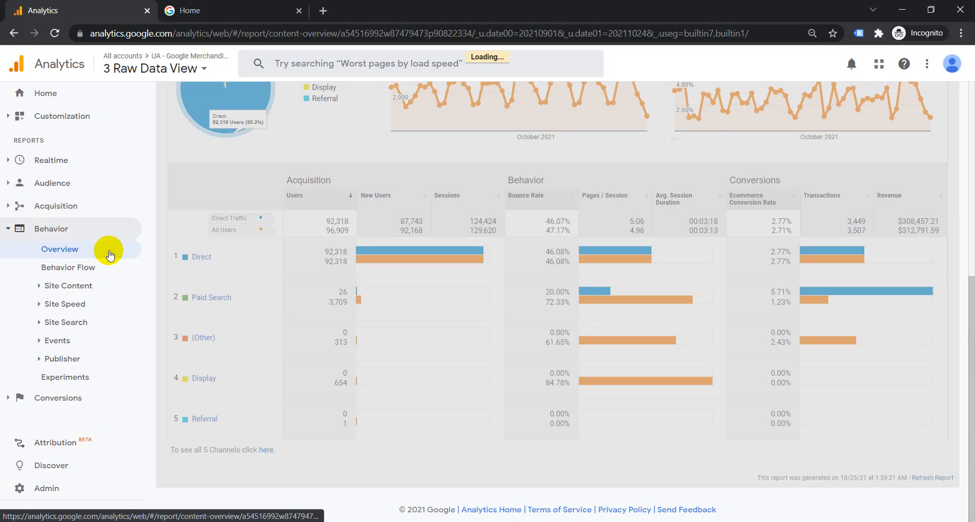
left_click(94, 274)
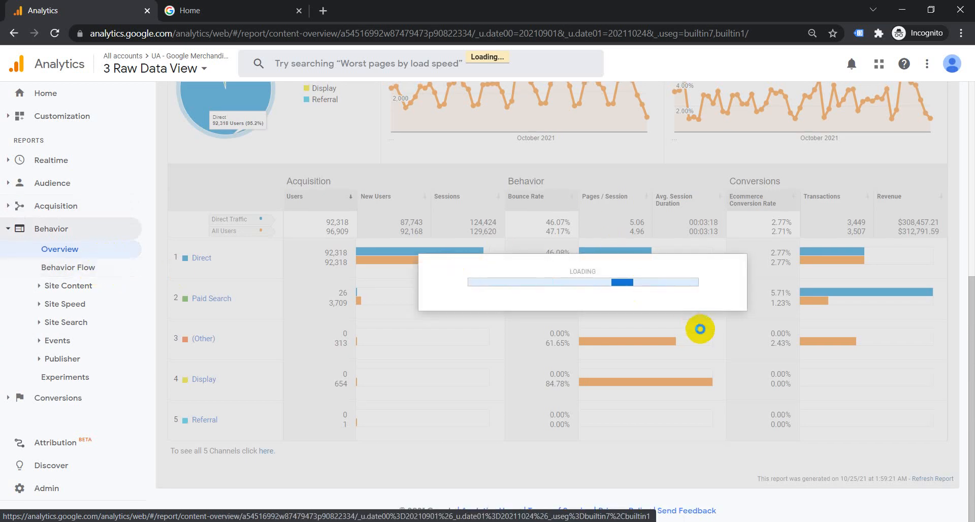
scroll(696, 331, "up", 7)
scroll(692, 335, "down", 10)
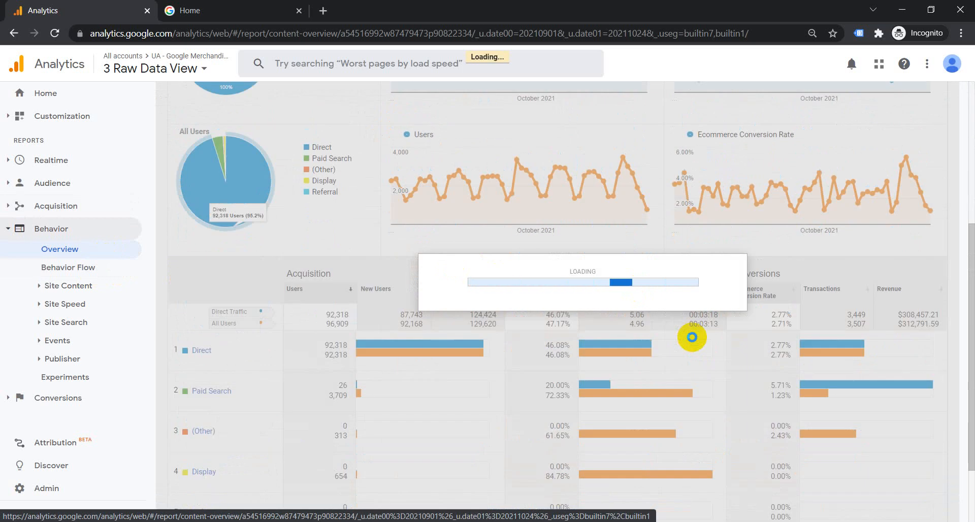
scroll(694, 354, "up", 5)
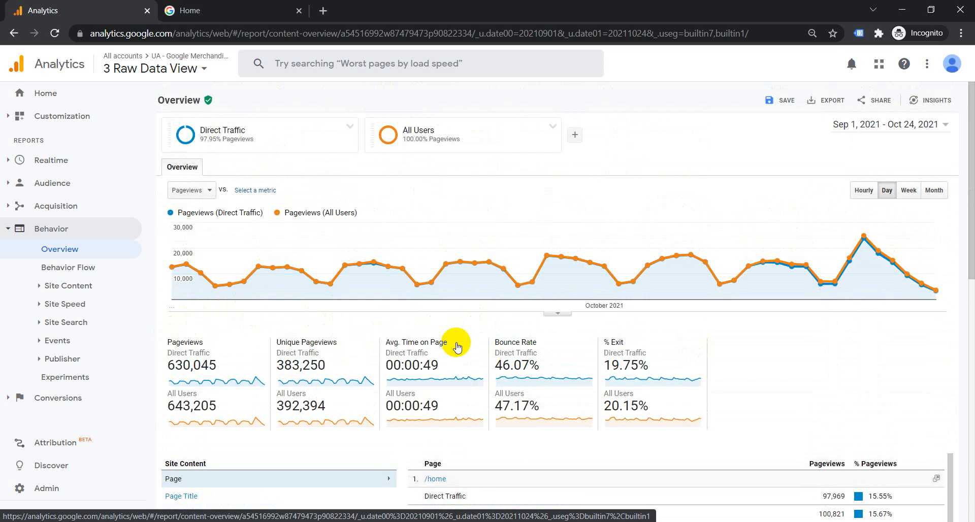
mouse_move(455, 343)
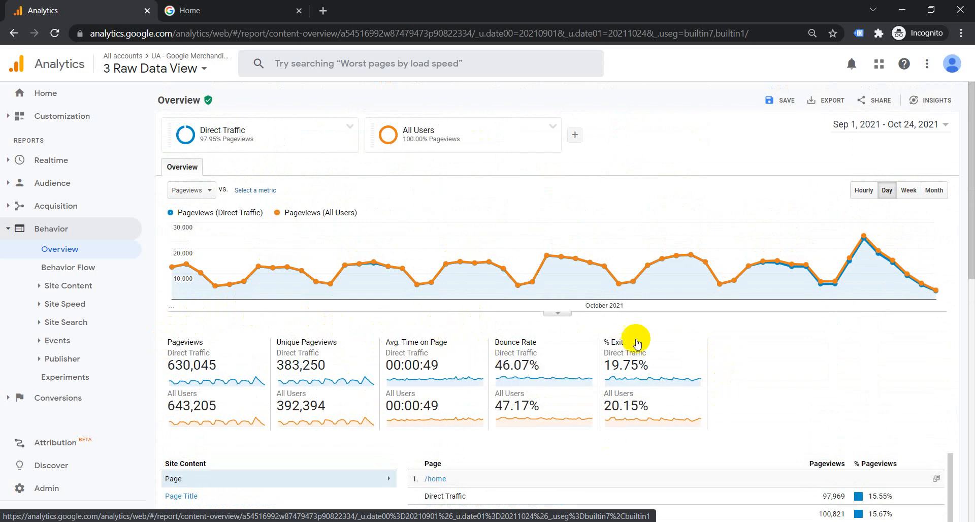
- Navigate to the Conversions > Goals > Overview report
left_click(56, 229)
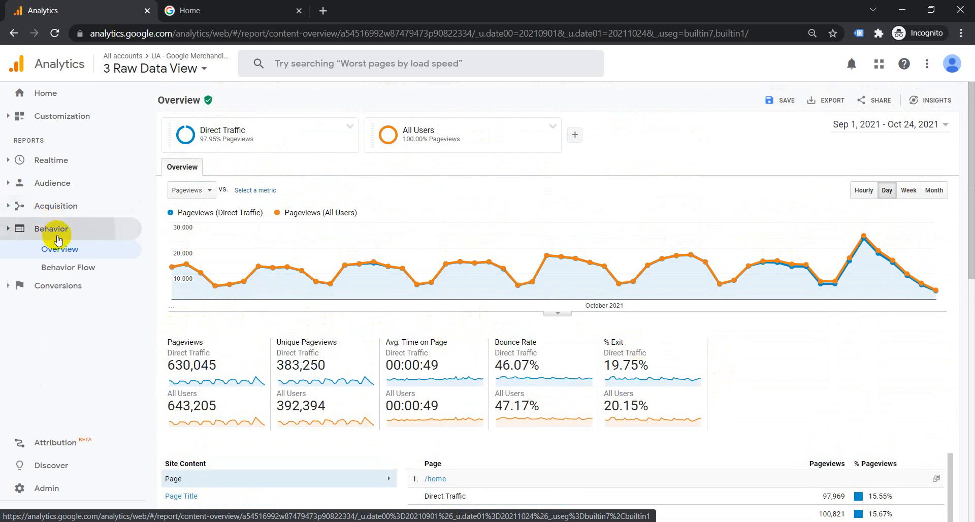
scroll(461, 345, "down", 1)
scroll(461, 345, "down", 2)
left_click(57, 251)
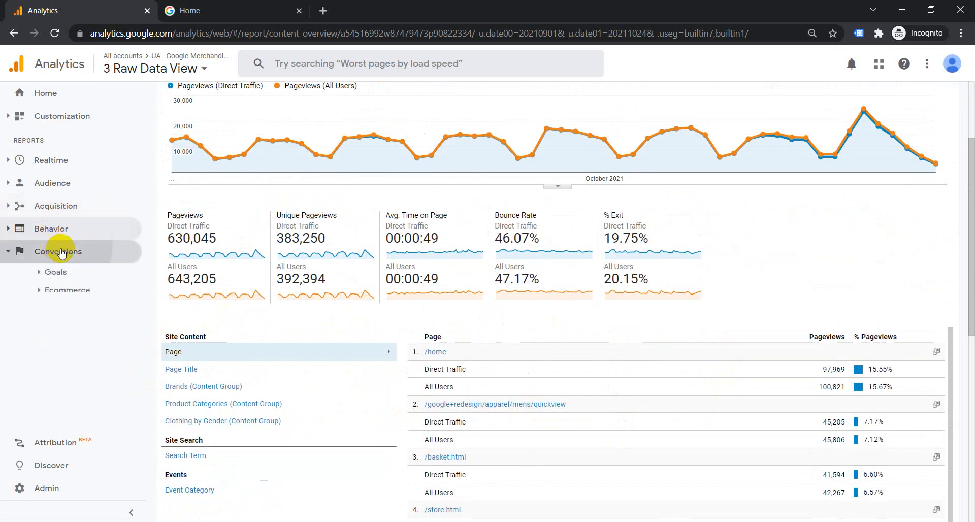
left_click(55, 271)
left_click(60, 290)
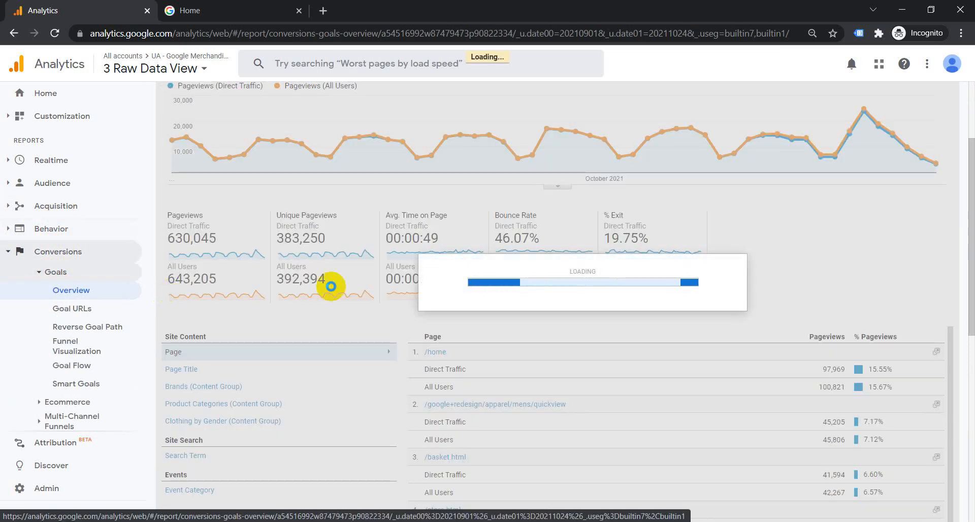
- Review goal completions: 27,303 for Direct Traffic versus 27,707 for All Users (98.54%)
scroll(441, 199, "down", 1)
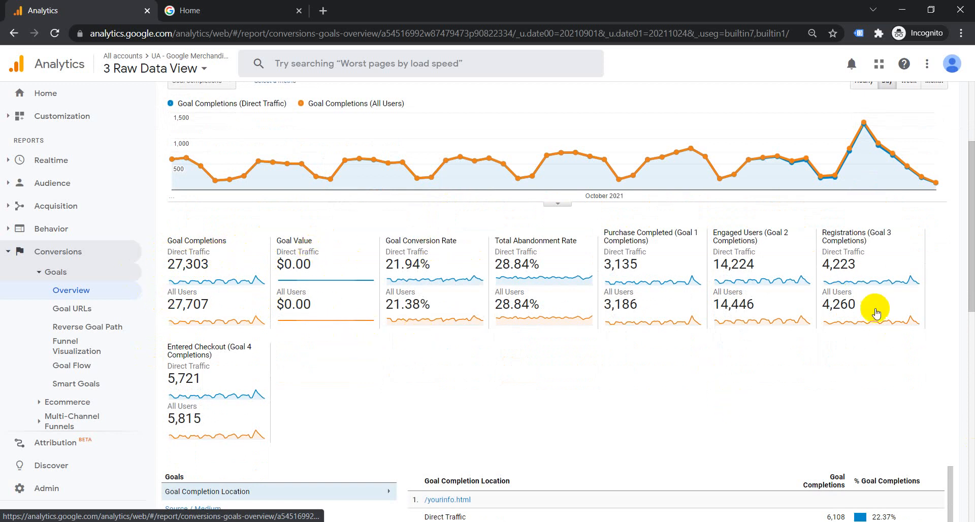
scroll(876, 313, "up", 3)
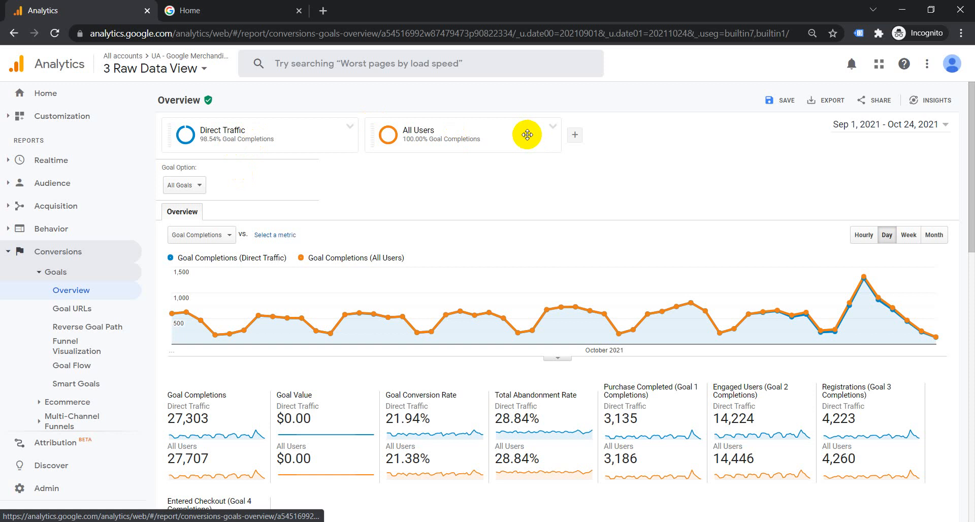
left_click(60, 252)
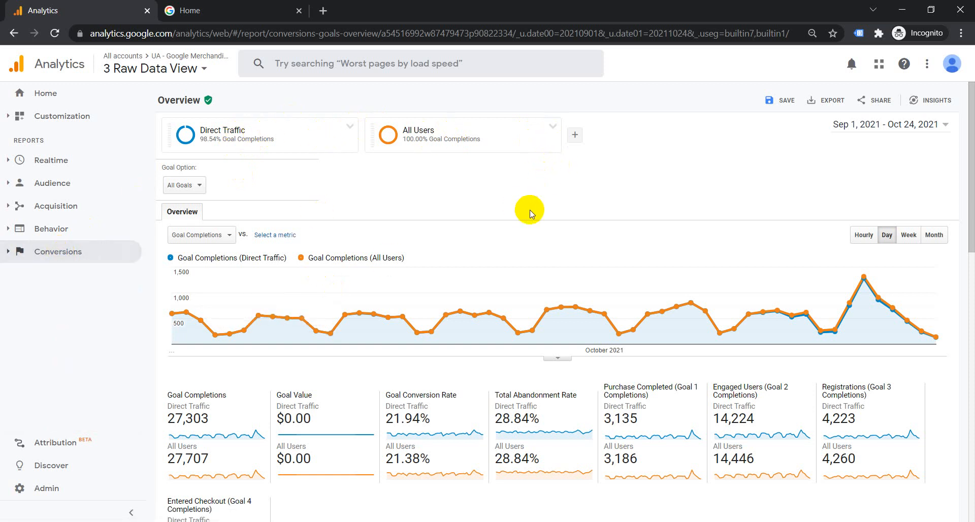
mouse_move(231, 129)
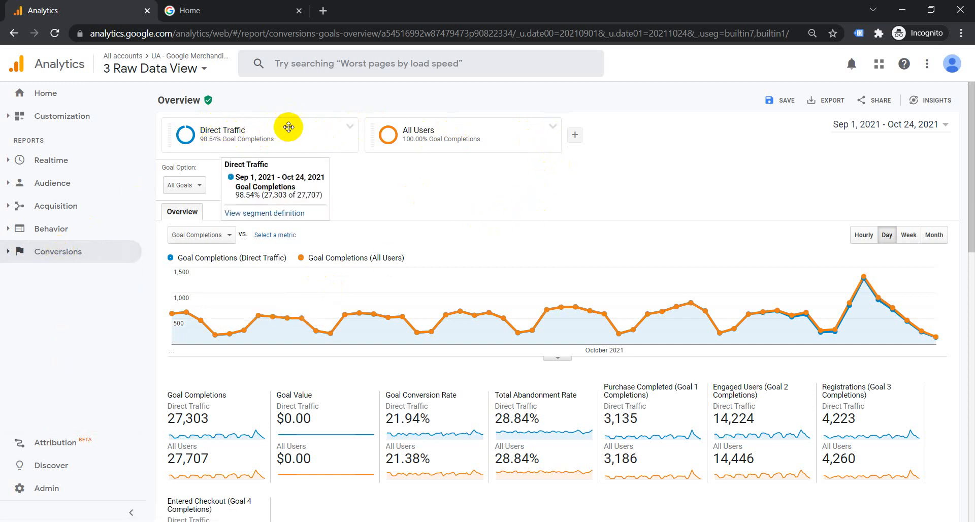